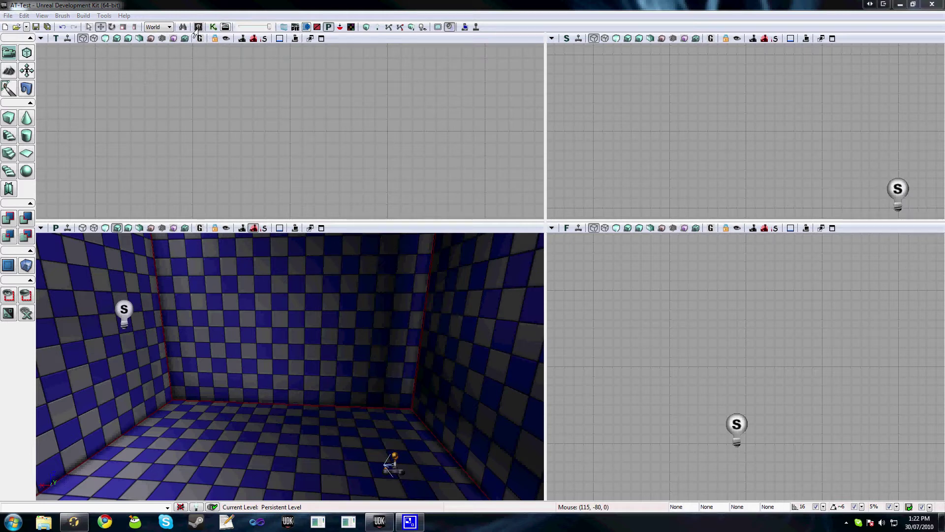
# - Open the Content Browser and load Human_Athletic from the Female package into the AnimSet Editor
pyautogui.click(197, 28)
pyautogui.moveTo(150, 196)
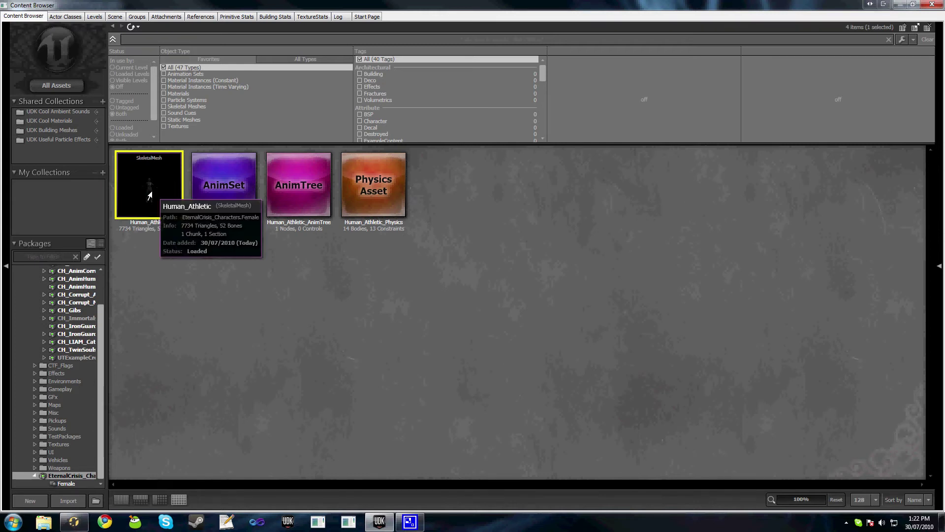
pyautogui.doubleClick(150, 195)
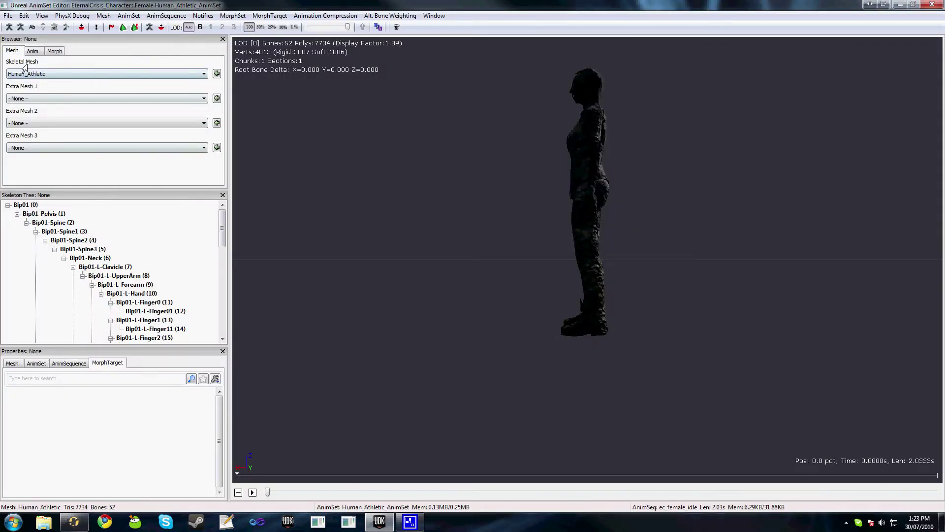
# - List Human_Athletic_AnimSet's sequences, preview ec_female_walk and show its AnimSequence properties
pyautogui.click(32, 50)
pyautogui.click(32, 155)
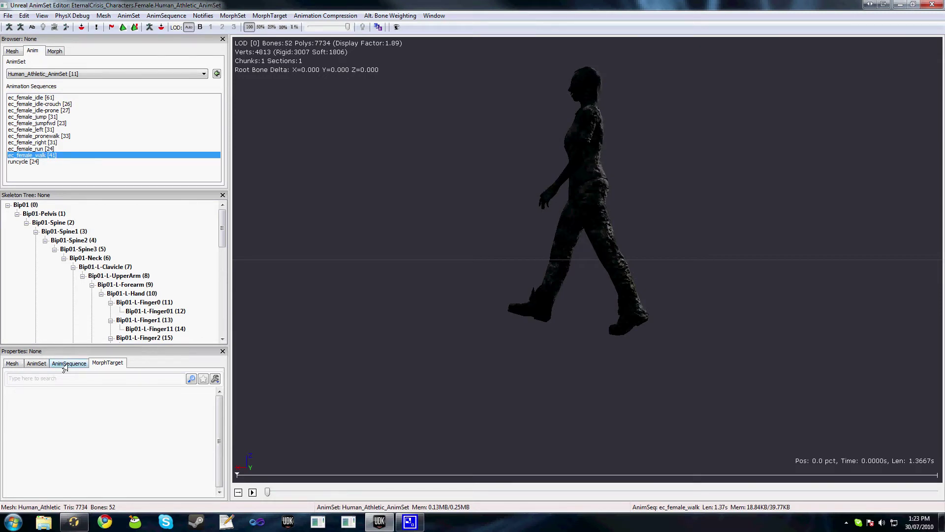
pyautogui.click(64, 366)
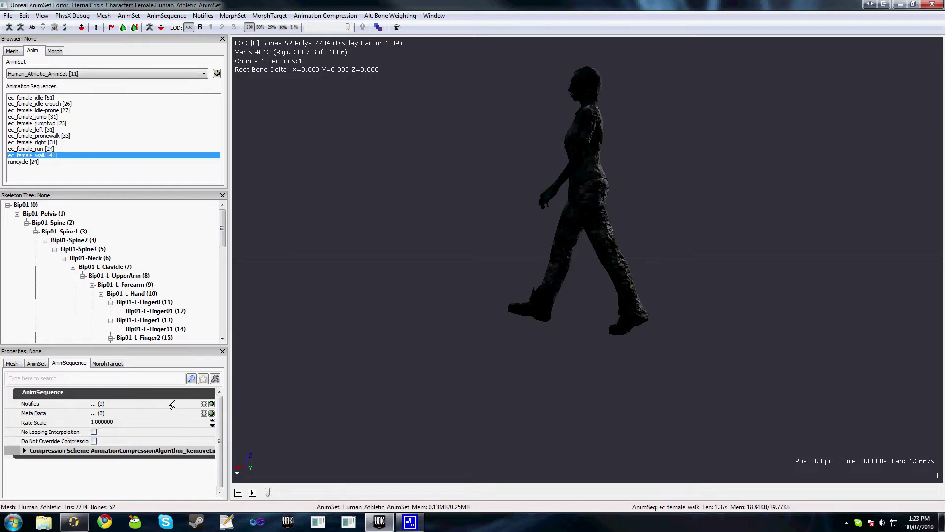
# - Add an AnimNotify_Footstep notify at time 0 to ec_female_walk, leaving Foot Down at 0
pyautogui.click(211, 404)
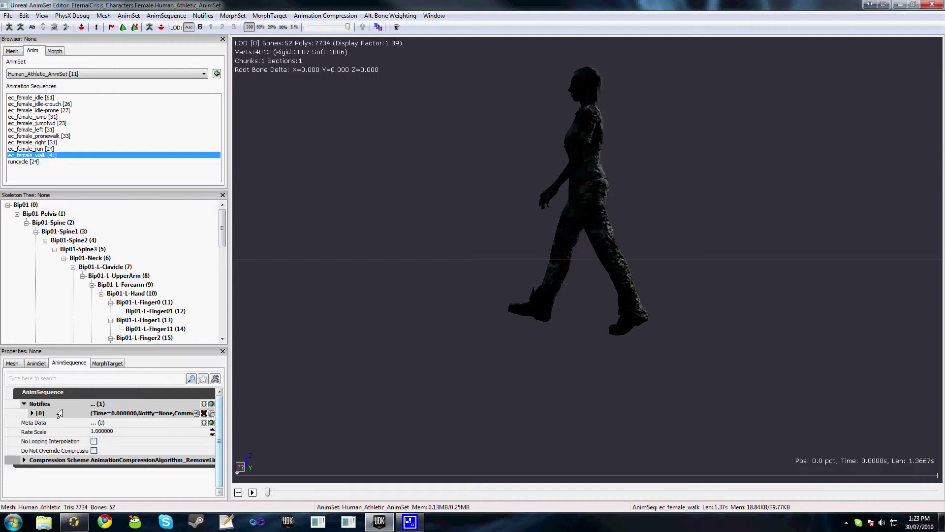
pyautogui.click(31, 413)
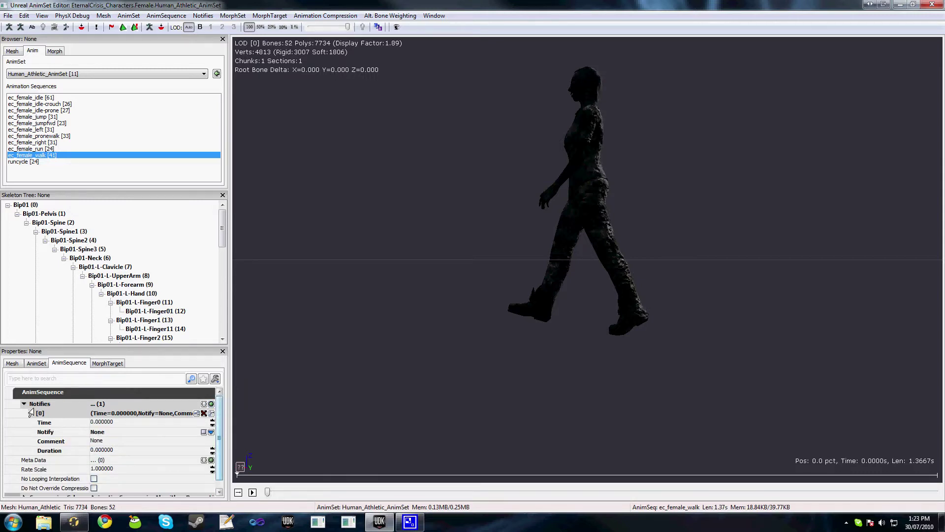
pyautogui.click(211, 432)
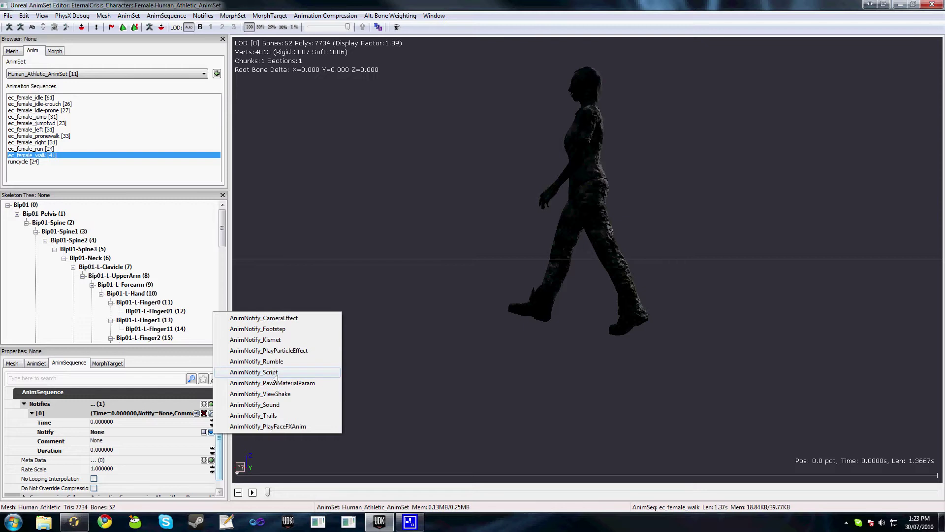
pyautogui.click(277, 329)
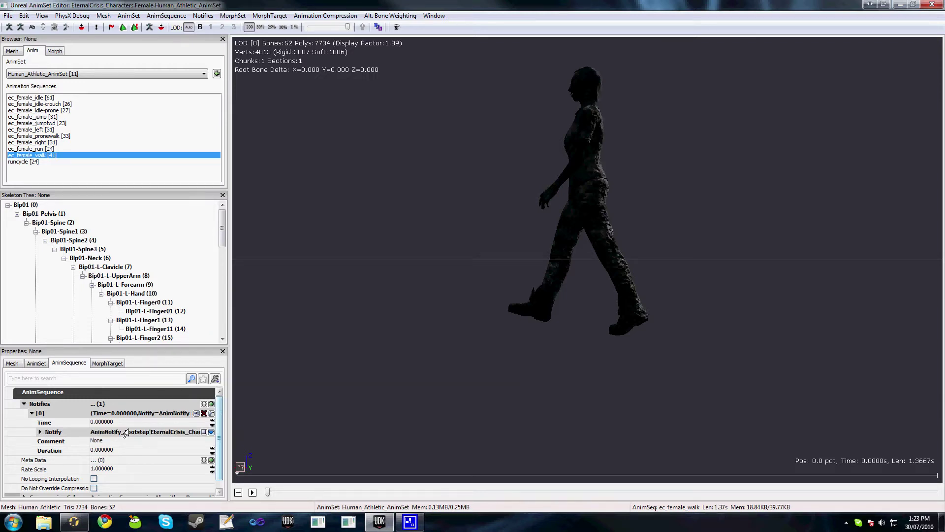
pyautogui.doubleClick(63, 433)
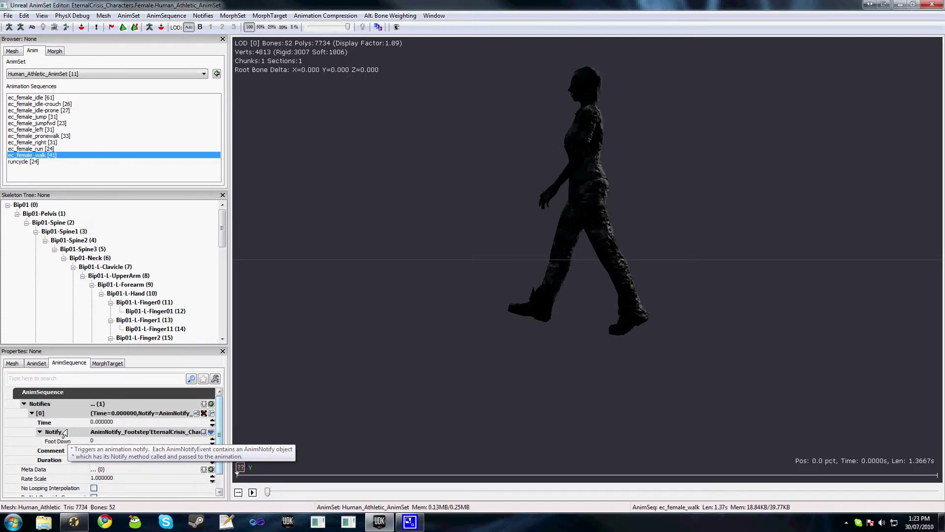
pyautogui.moveTo(67, 445)
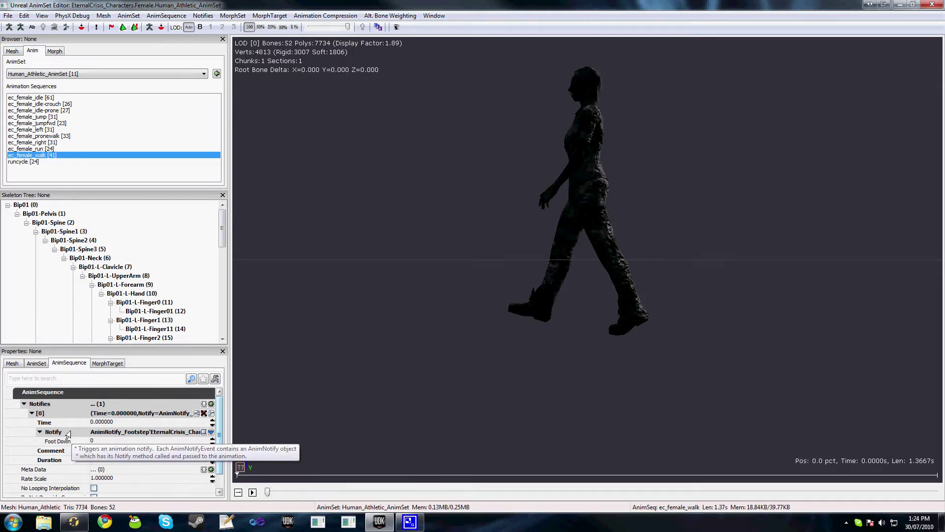
pyautogui.doubleClick(67, 434)
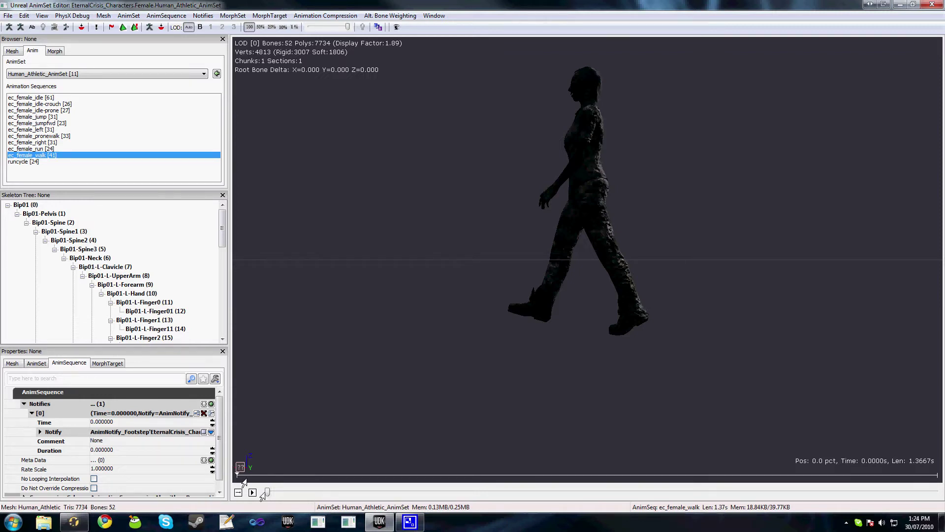
# - Move the first footstep notify to the first foot contact, about 0.24 s
pyautogui.moveTo(263, 494); pyautogui.dragTo(380, 494)
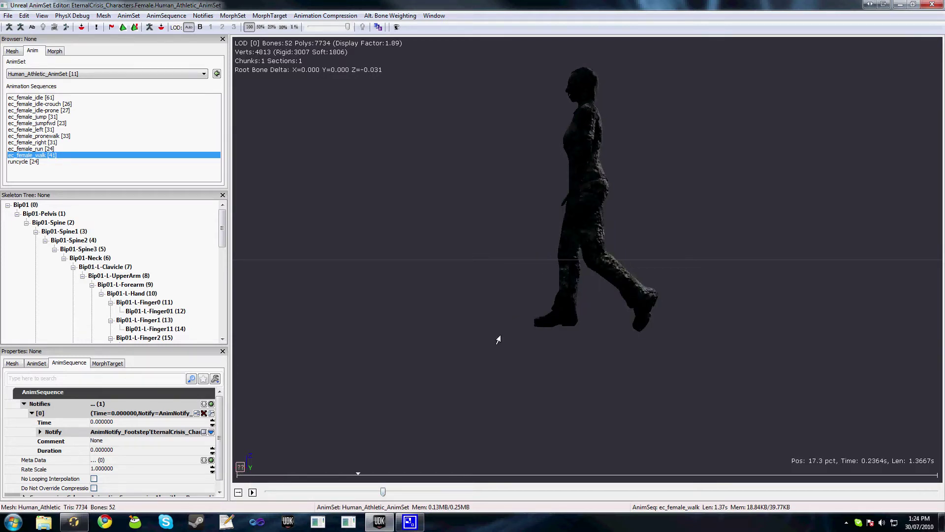
pyautogui.moveTo(547, 327); pyautogui.dragTo(497, 342)
pyautogui.moveTo(212, 422); pyautogui.dragTo(212, 410)
pyautogui.click(32, 413)
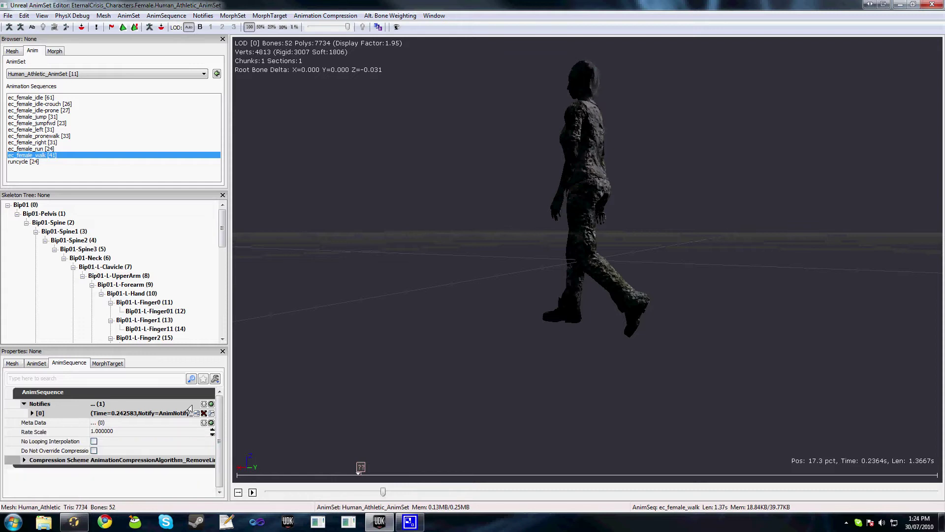
# - Add a second AnimNotify_Footstep notify at time 0.82 and close the AnimSet Editor
pyautogui.click(211, 404)
pyautogui.doubleClick(95, 423)
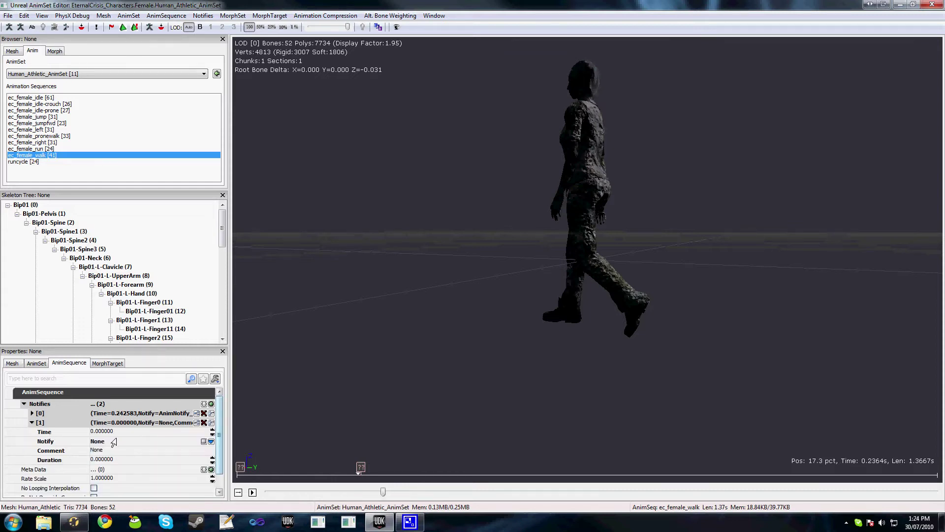
pyautogui.click(212, 441)
pyautogui.click(257, 338)
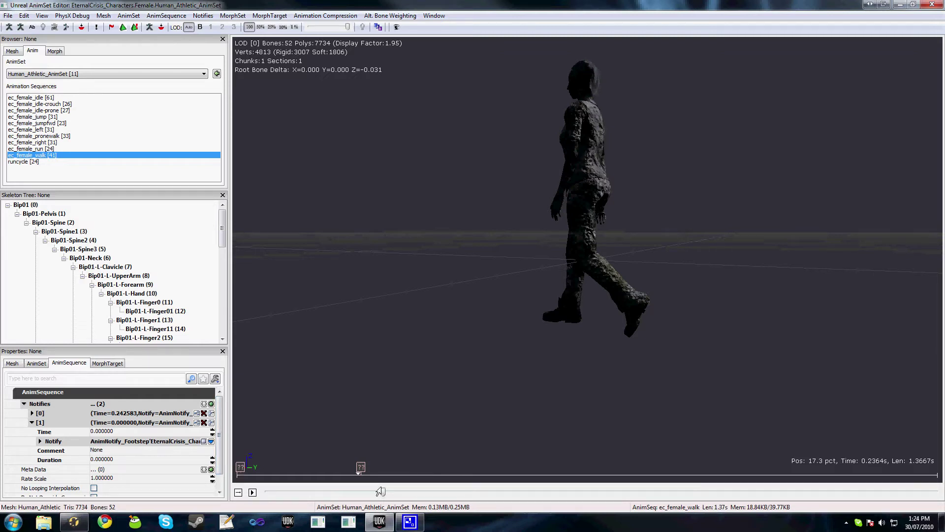
pyautogui.moveTo(381, 491); pyautogui.dragTo(668, 491)
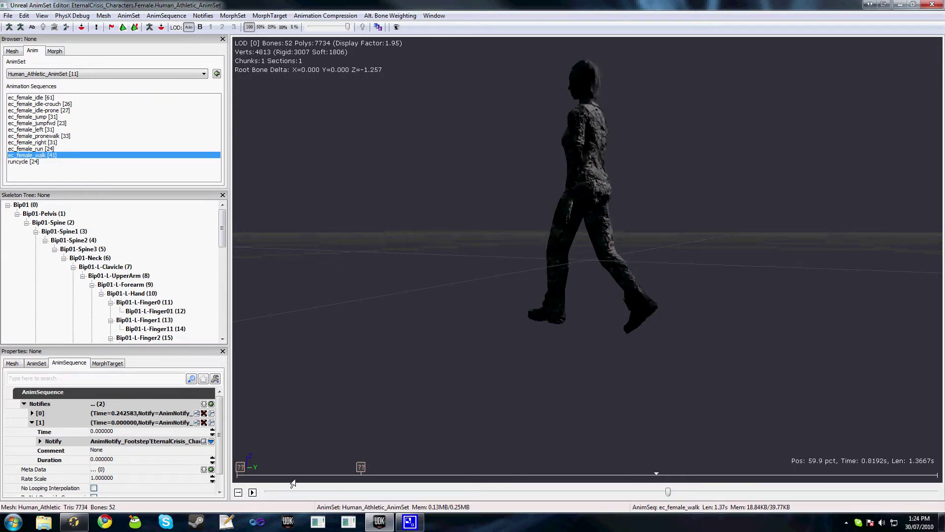
pyautogui.click(119, 431)
pyautogui.write('0.82')
pyautogui.press('Return')
pyautogui.moveTo(467, 295); pyautogui.dragTo(616, 276)
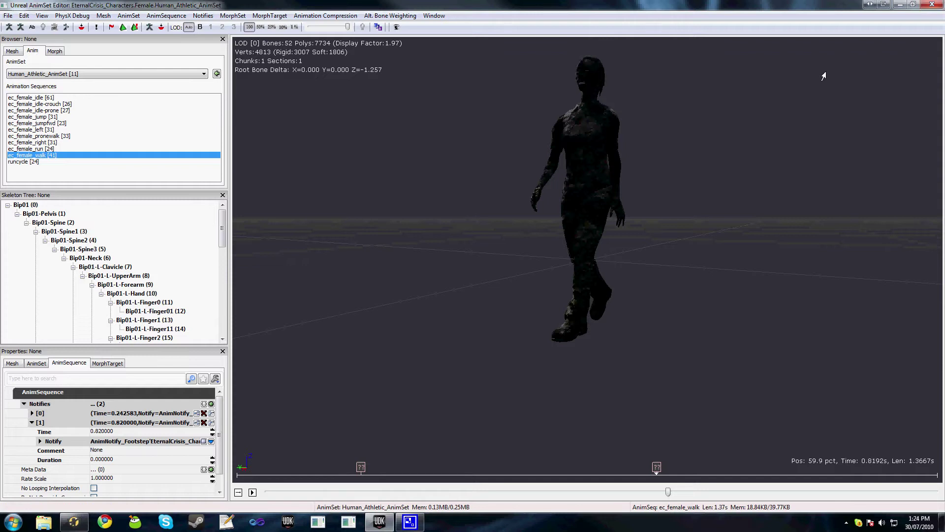
pyautogui.click(922, 5)
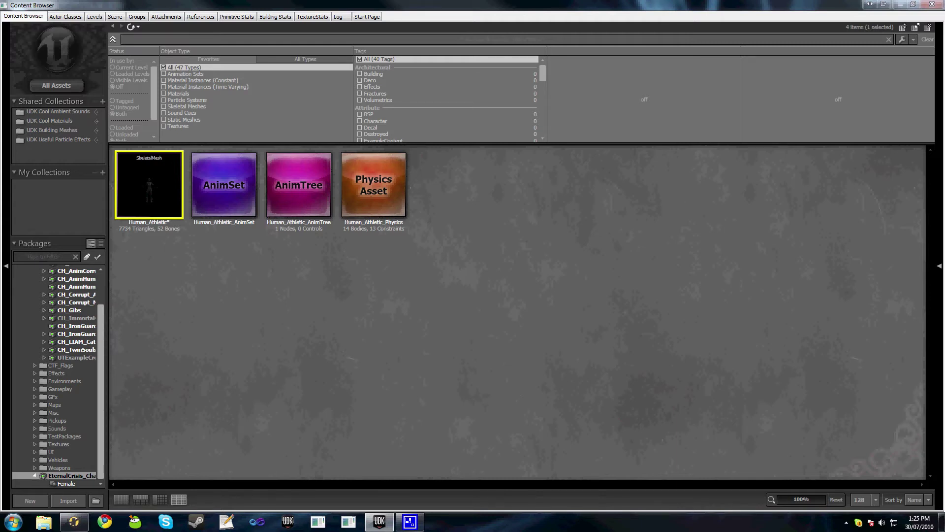
pyautogui.hotkey('alt', 'Tab')
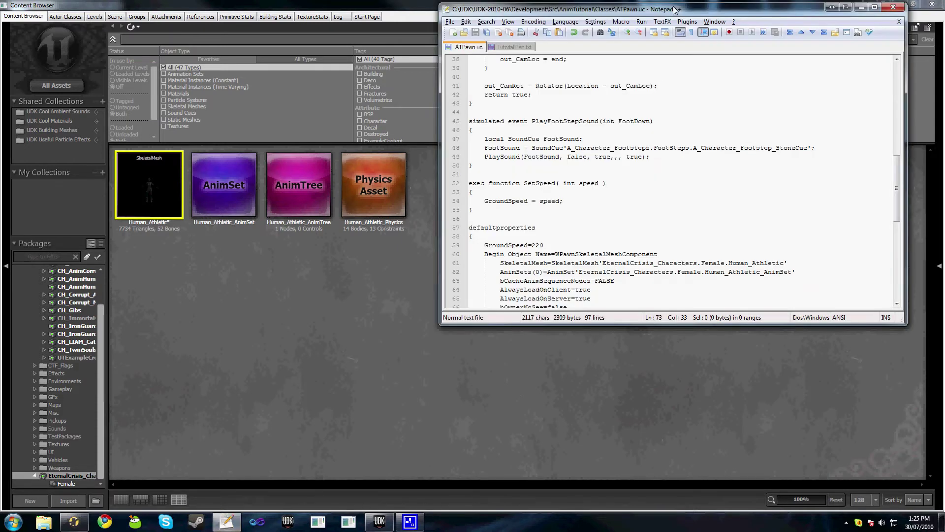
pyautogui.doubleClick(674, 8)
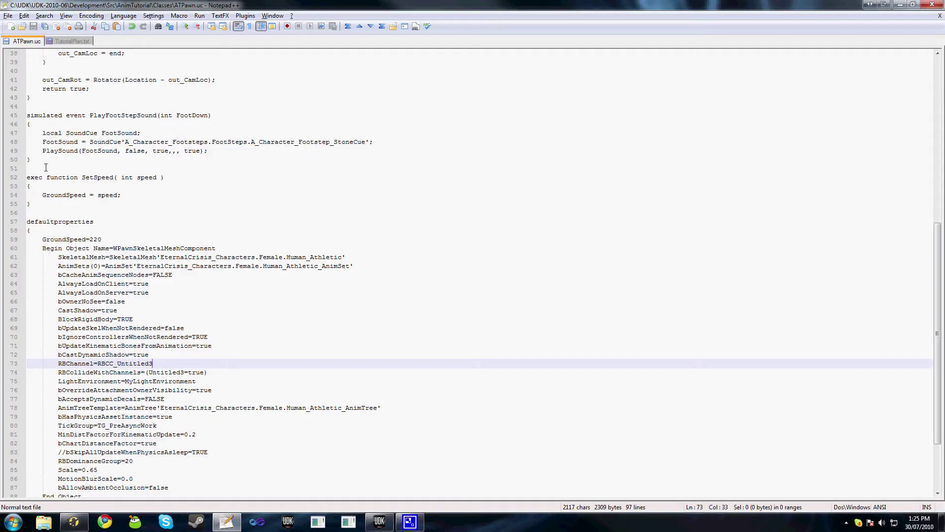
pyautogui.moveTo(46, 168); pyautogui.dragTo(31, 120)
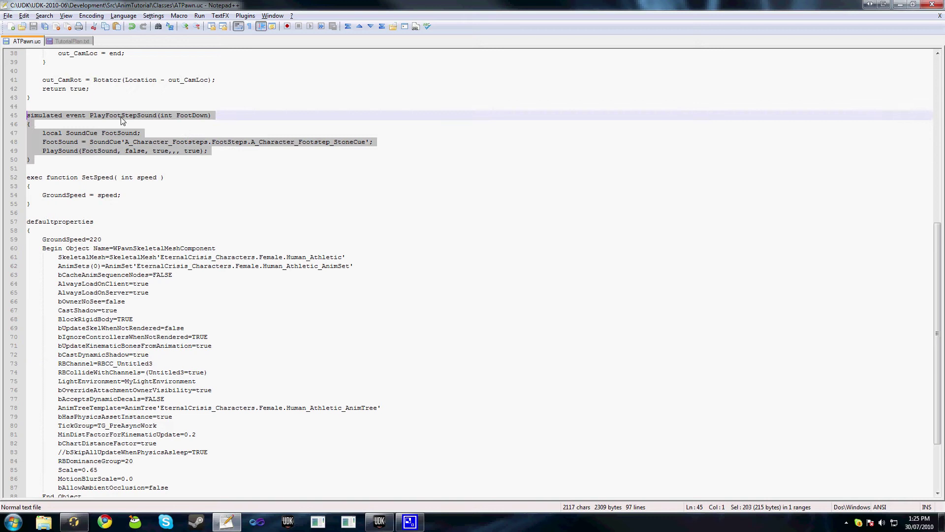
pyautogui.click(165, 126)
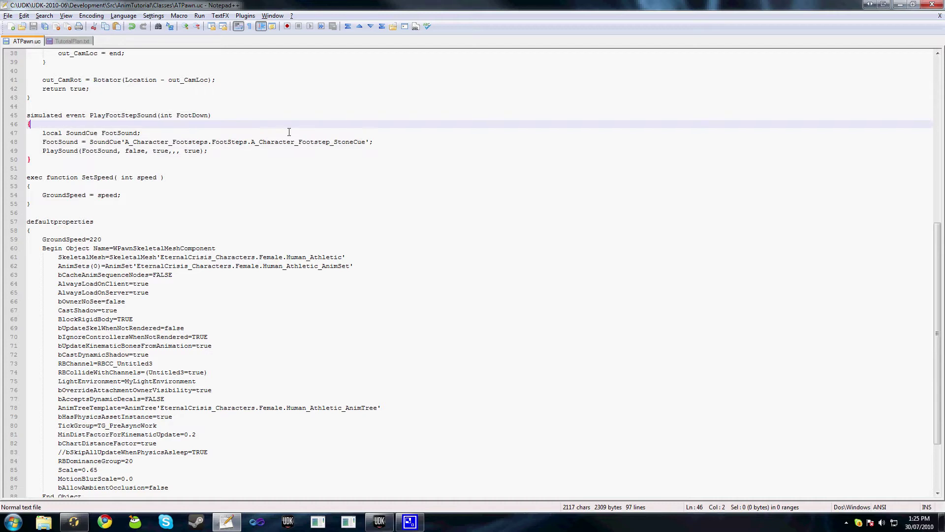
pyautogui.click(334, 141)
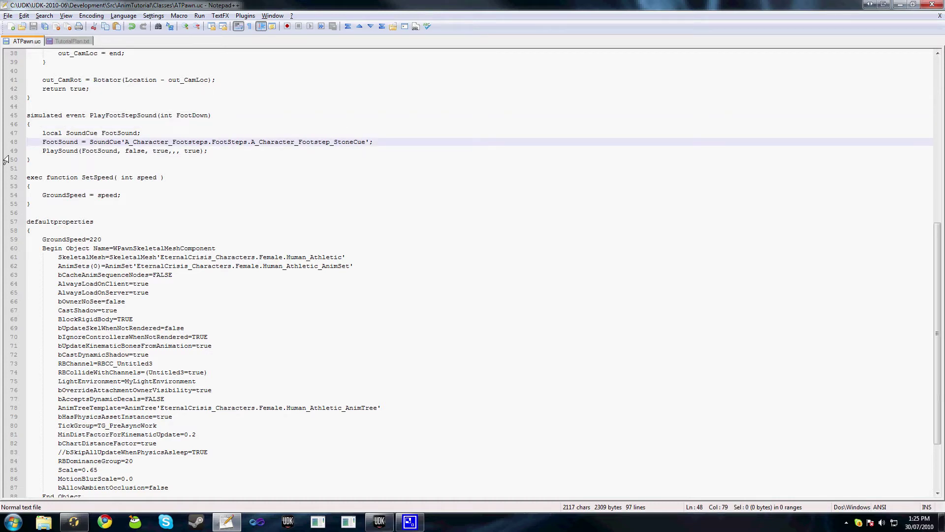
pyautogui.click(130, 125)
pyautogui.scroll(1, 130, 125)
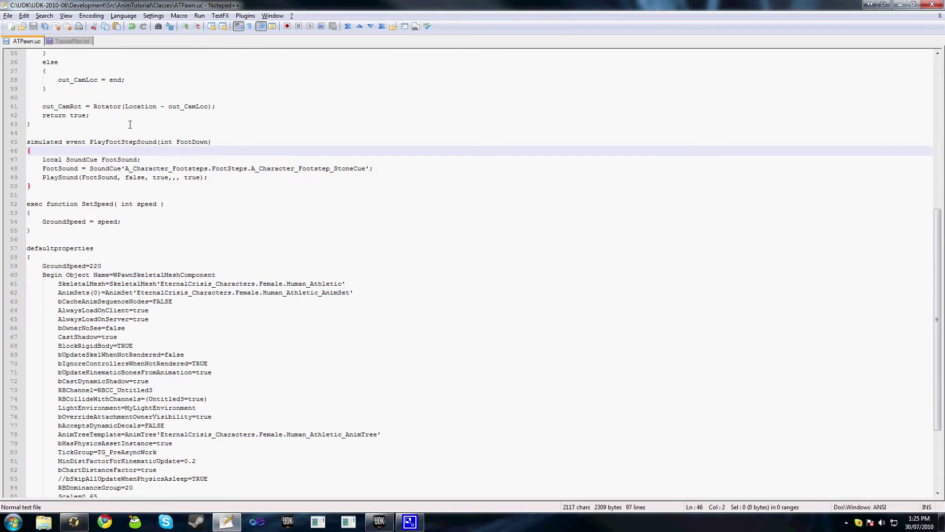
pyautogui.click(130, 124)
pyautogui.scroll(1, 130, 125)
pyautogui.click(51, 164)
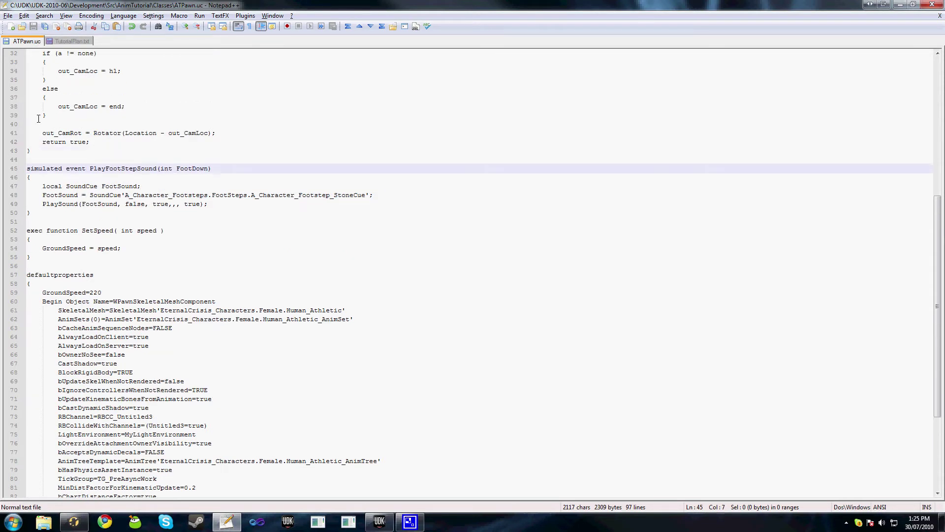
pyautogui.click(931, 5)
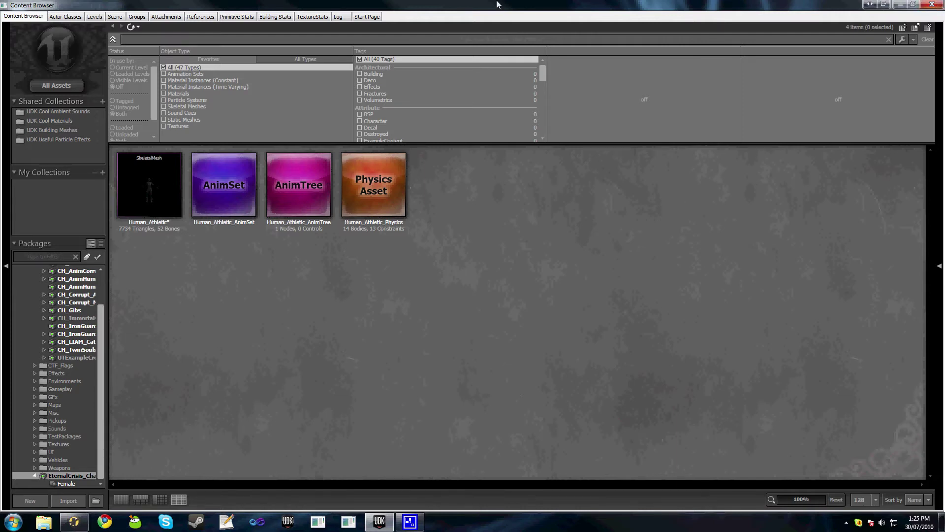
# - Reopen Human_Athletic, preview the ec_female_left animation, and close the AnimSet Editor
pyautogui.click(155, 155)
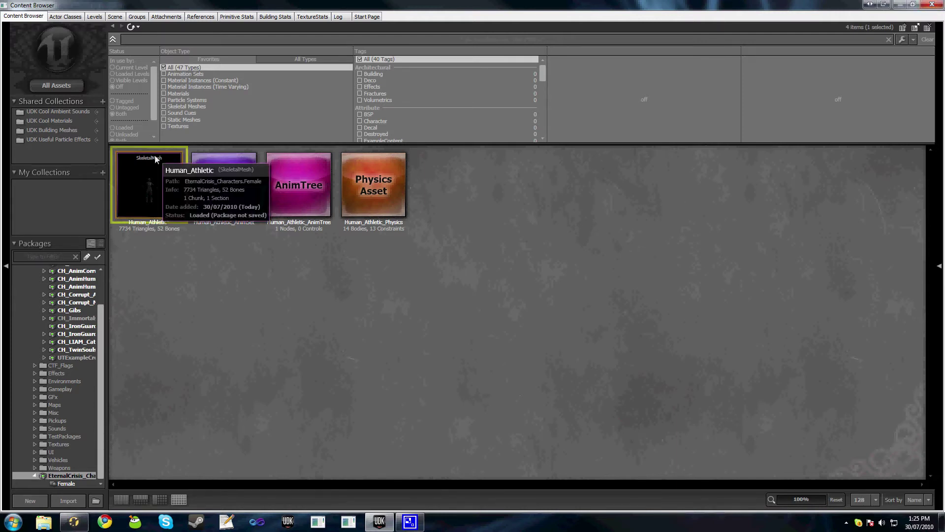
pyautogui.doubleClick(154, 155)
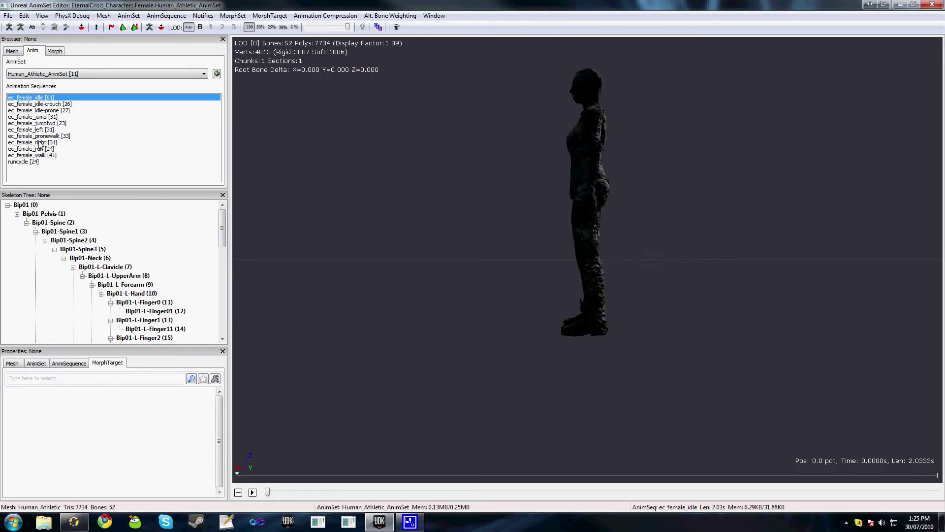
pyautogui.click(30, 130)
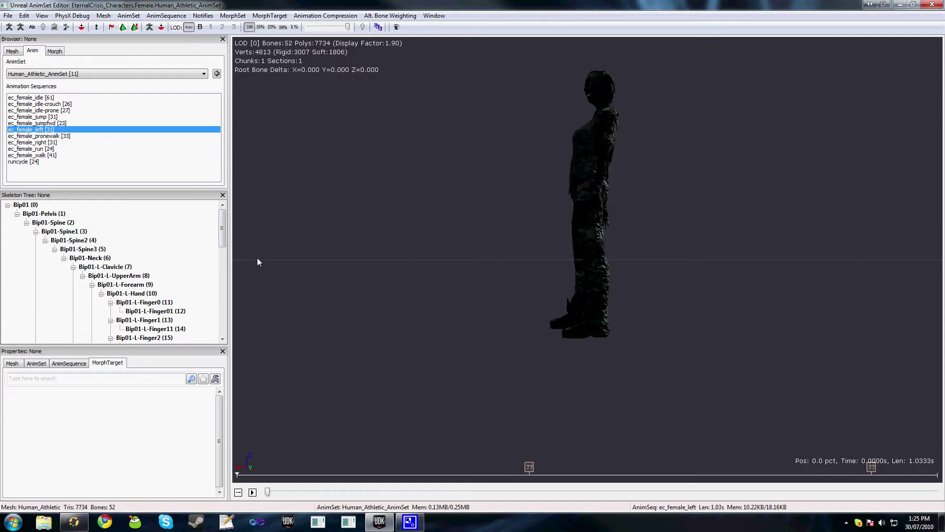
pyautogui.click(923, 6)
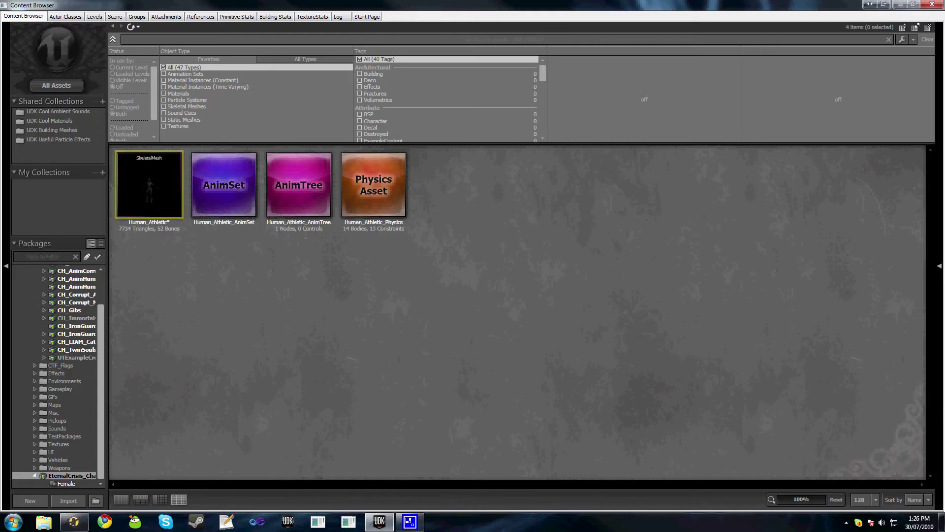
# - Open Human_Athletic_AnimTree and inspect the root AnimTree node's properties
pyautogui.doubleClick(287, 192)
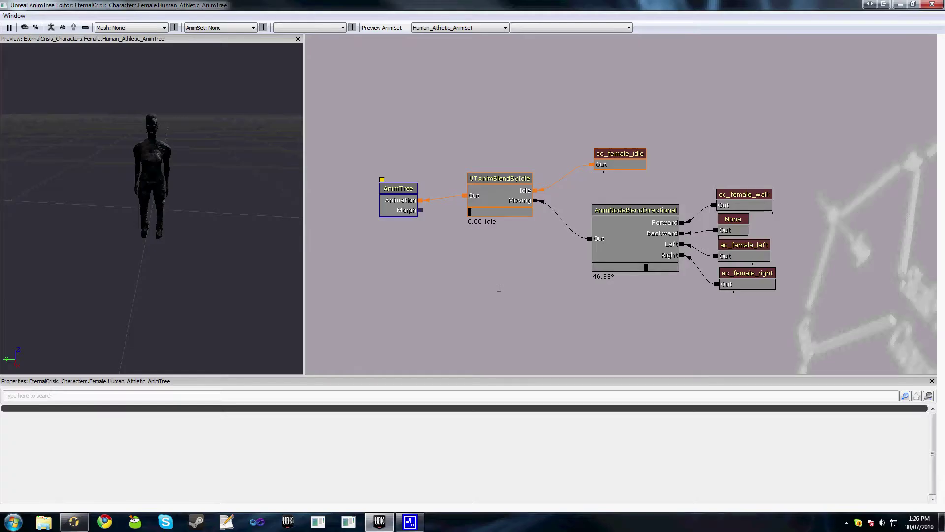
pyautogui.moveTo(430, 200); pyautogui.dragTo(435, 198)
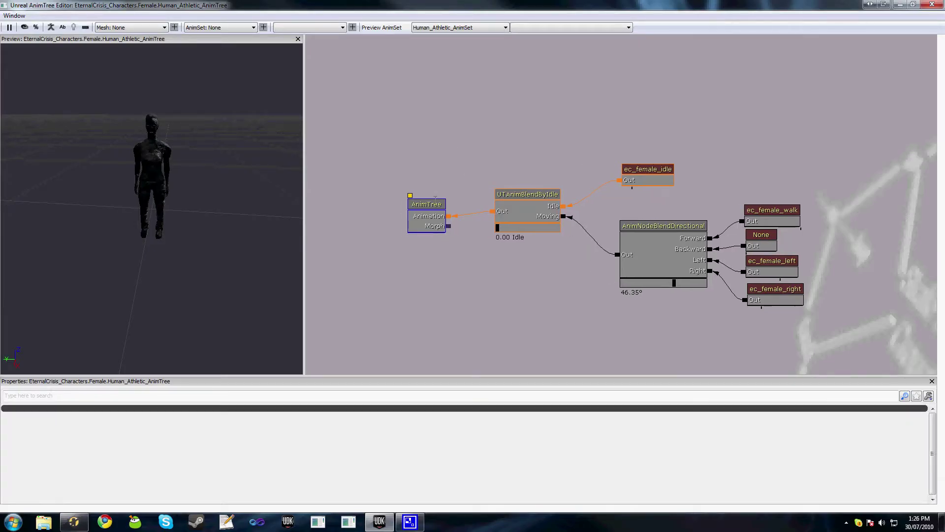
pyautogui.click(432, 206)
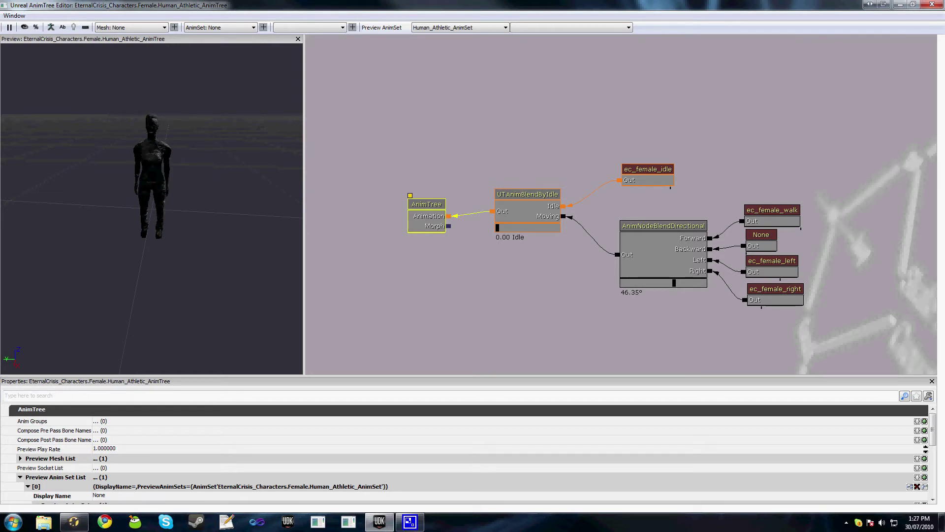
pyautogui.click(408, 292)
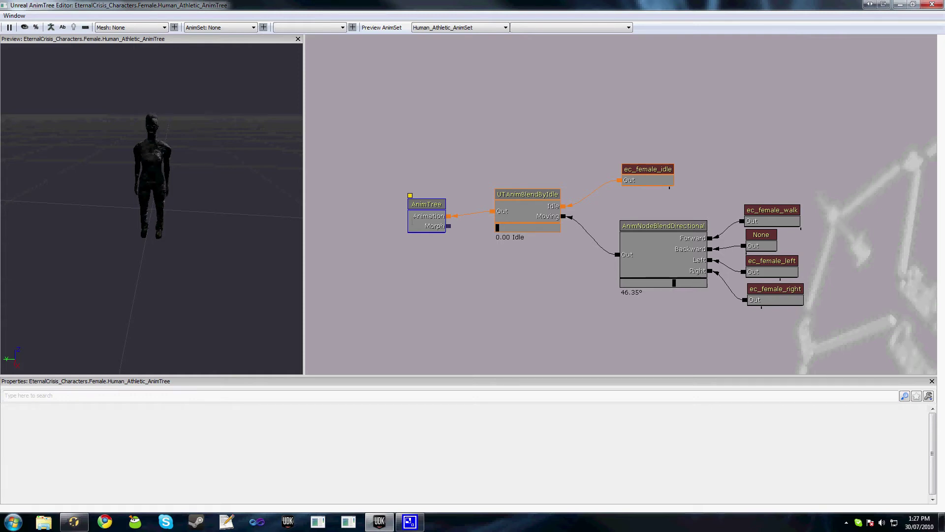
# - Add an anim group named Walk to the root AnimTree node
pyautogui.click(414, 218)
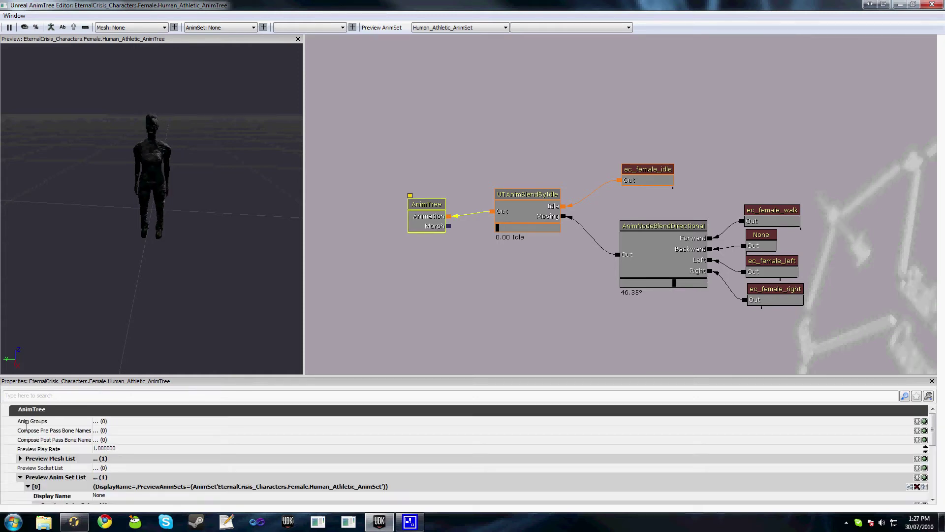
pyautogui.click(924, 421)
pyautogui.click(28, 430)
pyautogui.click(103, 439)
pyautogui.write('Walk')
pyautogui.press('Return')
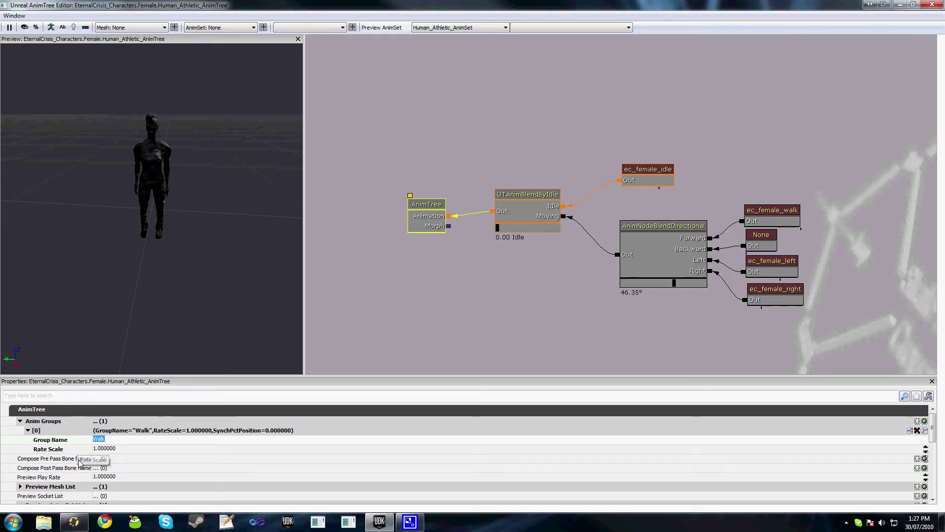
# - Set Synch Group Name to Walk on the ec_female_walk and None sequence nodes
pyautogui.moveTo(580, 315); pyautogui.dragTo(511, 297)
pyautogui.click(703, 197)
pyautogui.scroll(-3, 241, 468)
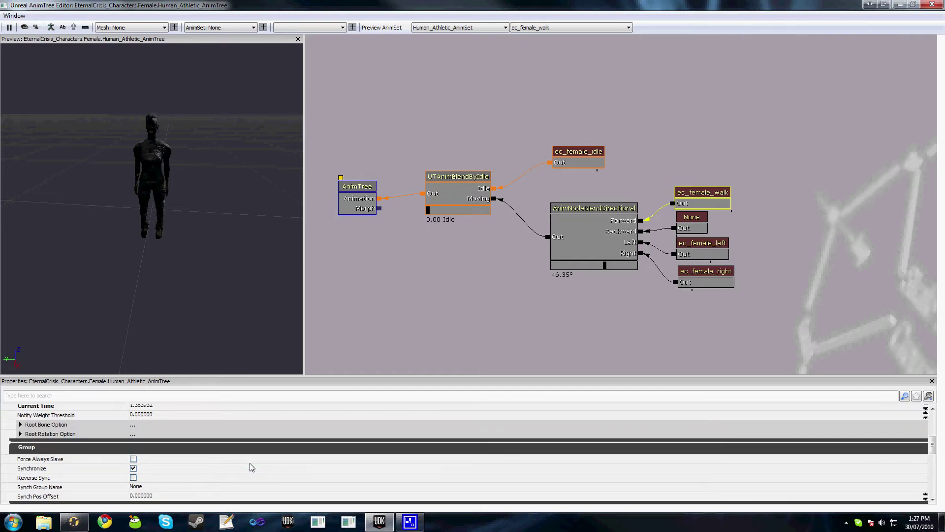
pyautogui.scroll(-1, 108, 443)
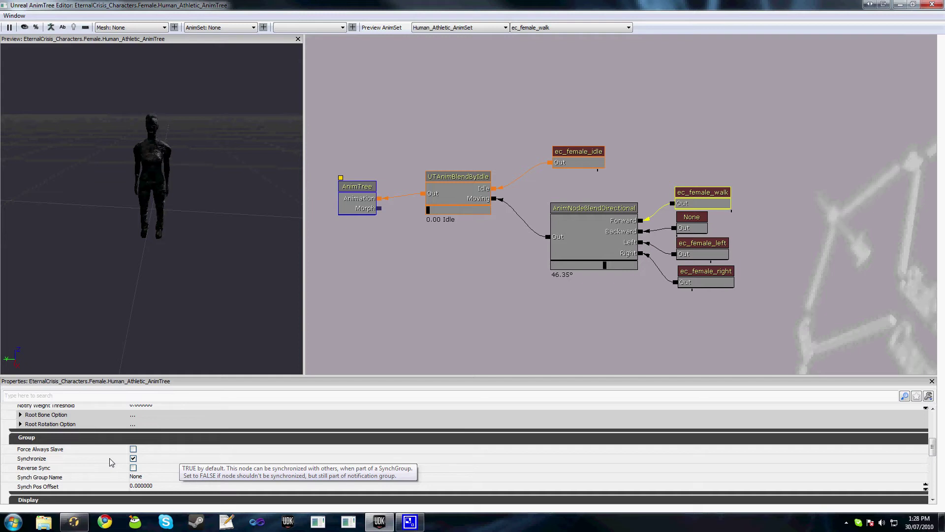
pyautogui.click(139, 478)
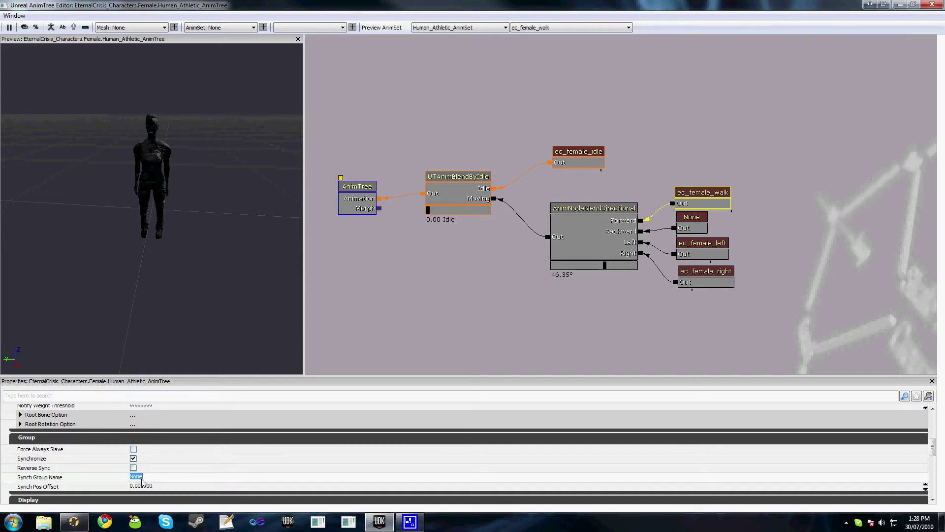
pyautogui.press('BackSpace')
pyautogui.click(691, 217)
pyautogui.click(141, 477)
pyautogui.write('Walk')
pyautogui.press('Return')
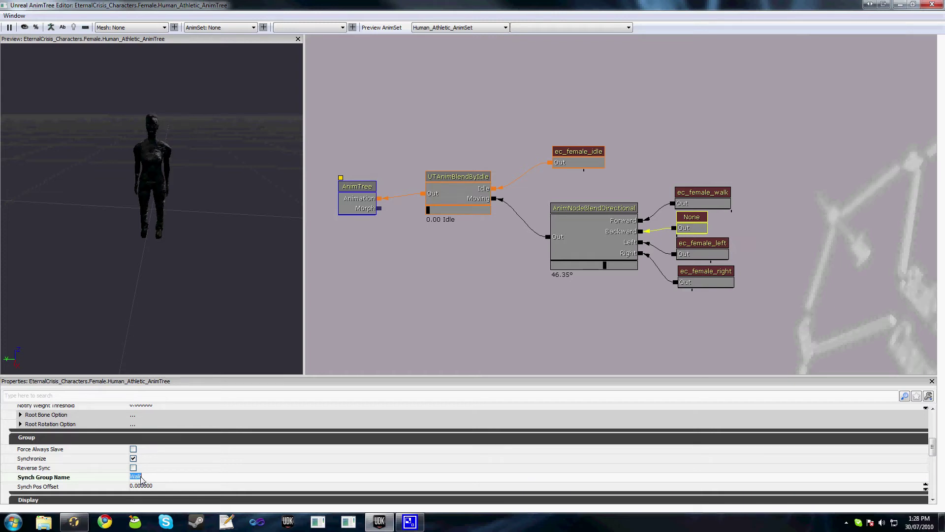
# - Set Synch Group Name to Walk on the ec_female_left and ec_female_right nodes
pyautogui.click(701, 243)
pyautogui.click(145, 476)
pyautogui.write('W')
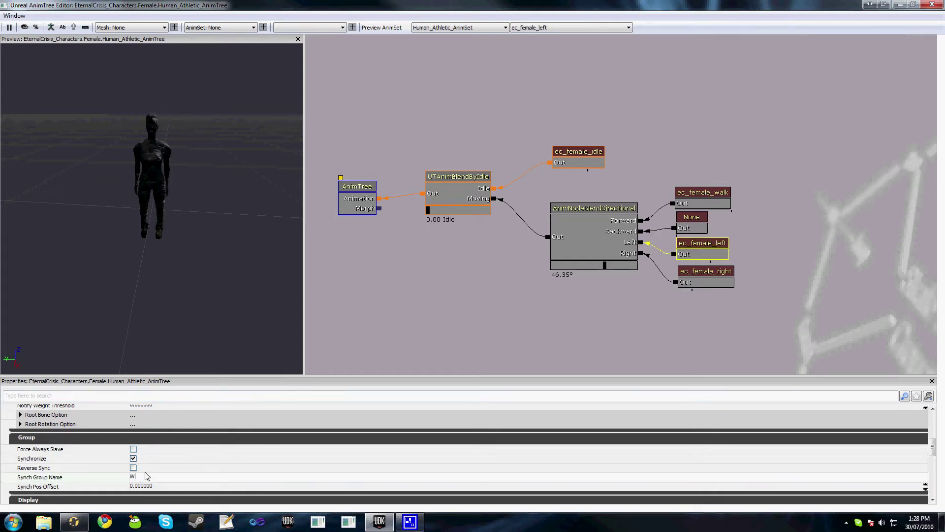
pyautogui.write('alk')
pyautogui.press('Return')
pyautogui.click(706, 271)
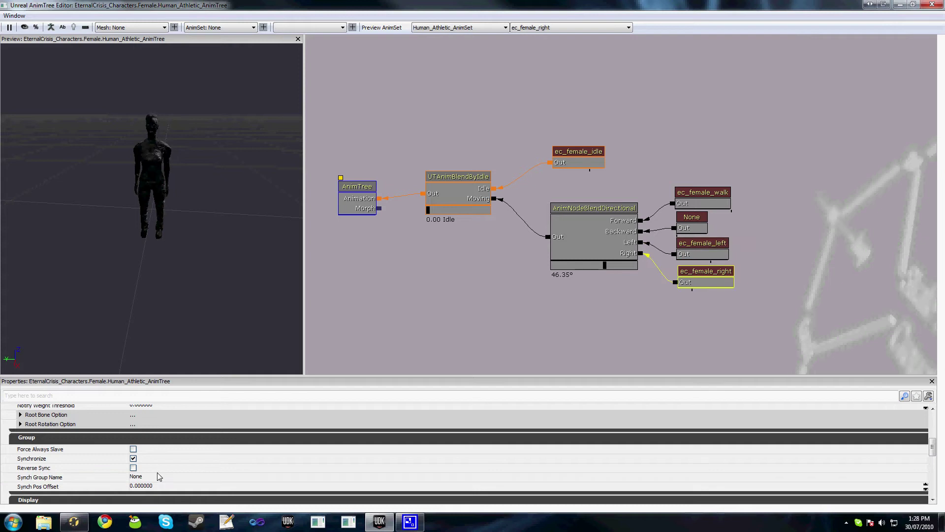
pyautogui.click(147, 476)
pyautogui.write('Walk')
pyautogui.press('Return')
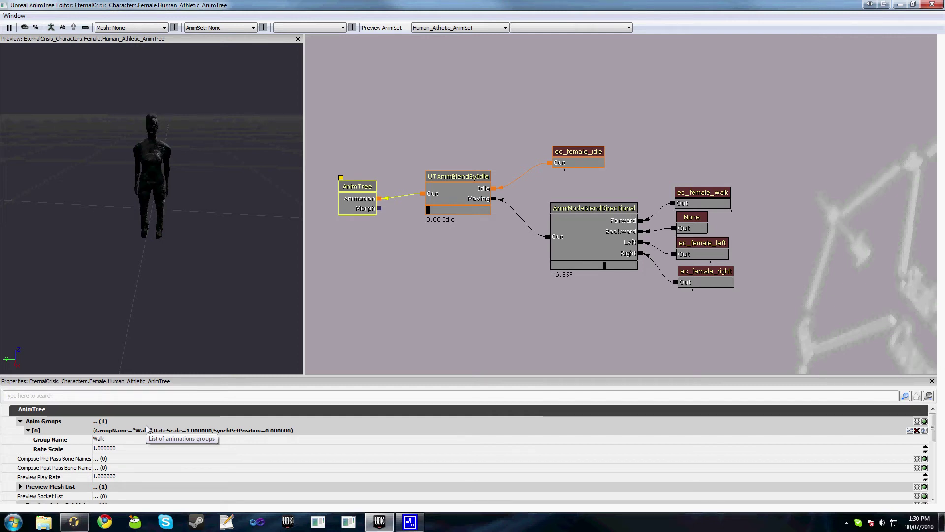
# - Deselect the graph nodes and close the AnimTree Editor and Content Browser
pyautogui.click(706, 203)
pyautogui.click(714, 111)
pyautogui.click(899, 4)
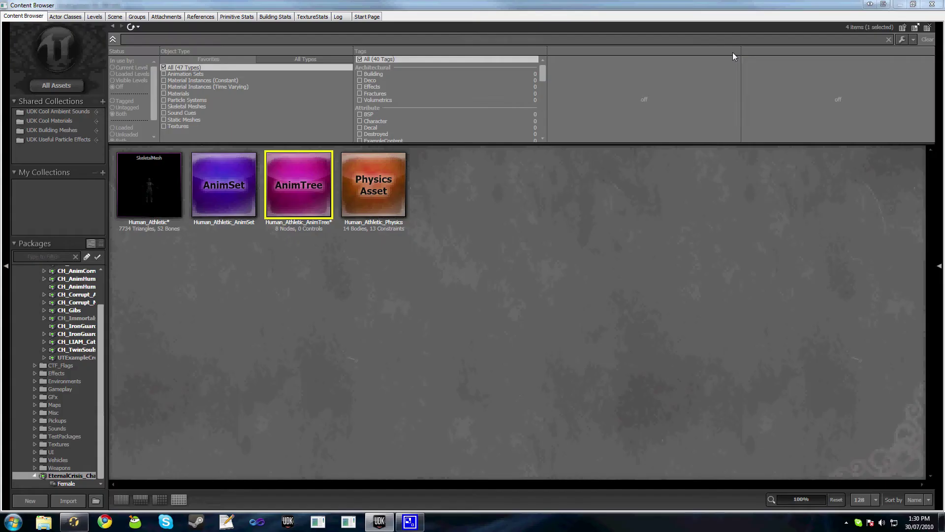
pyautogui.click(908, 5)
# - Test the walking character in Play In Editor using W and A, then stop with Esc
pyautogui.click(466, 27)
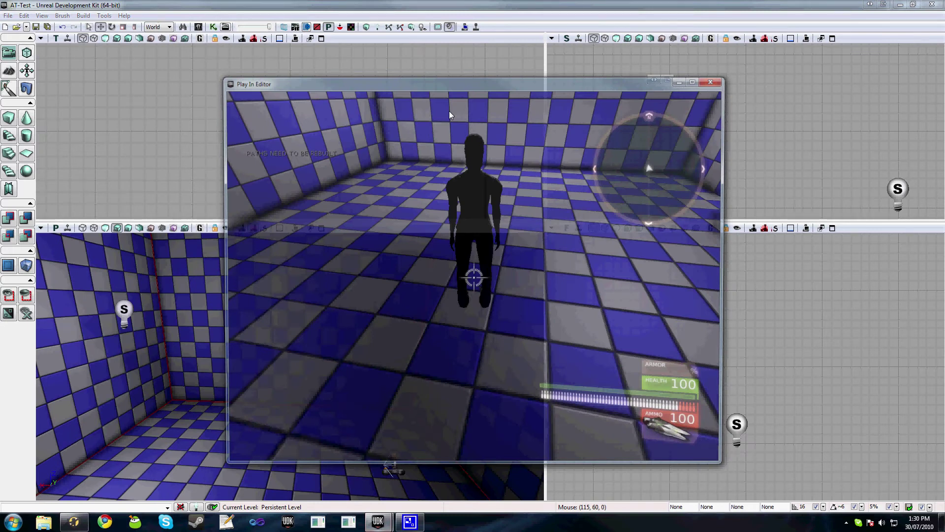
pyautogui.press('w')
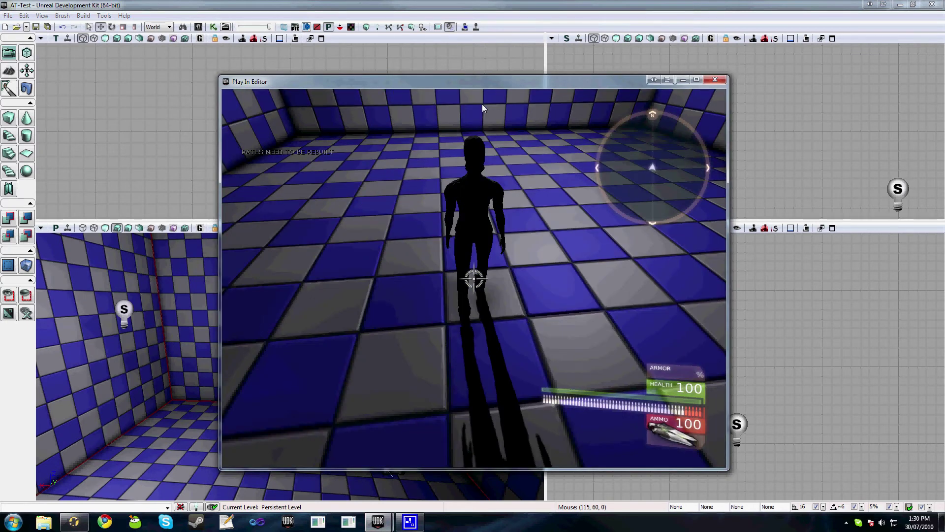
pyautogui.press('w')
pyautogui.press('a')
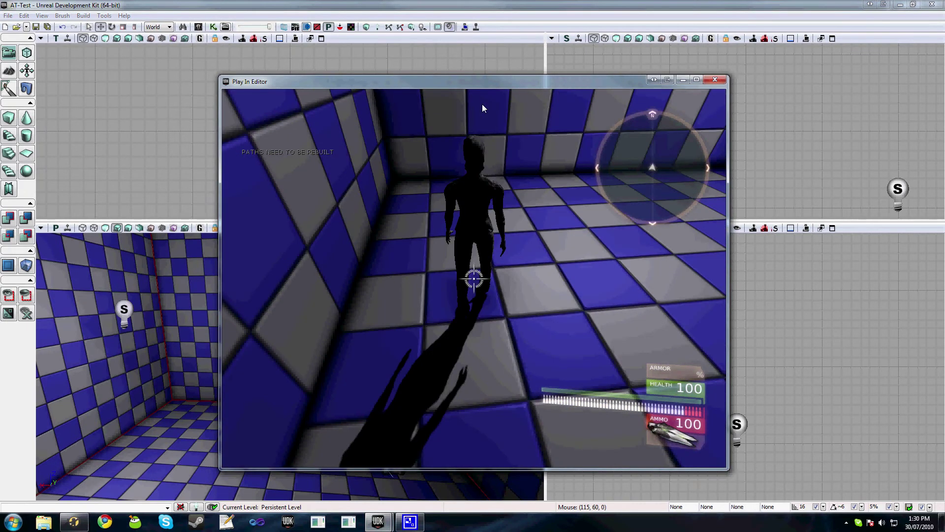
pyautogui.press('w')
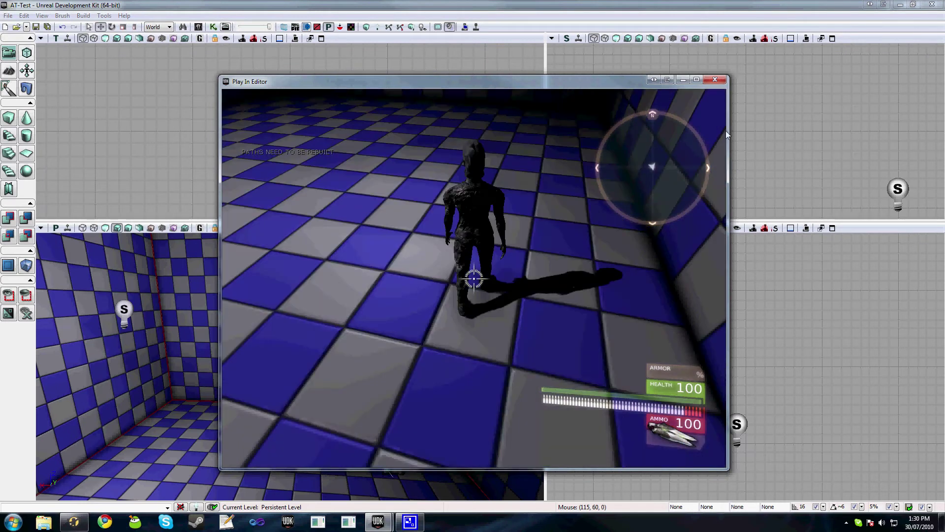
pyautogui.press('w')
pyautogui.press('w')
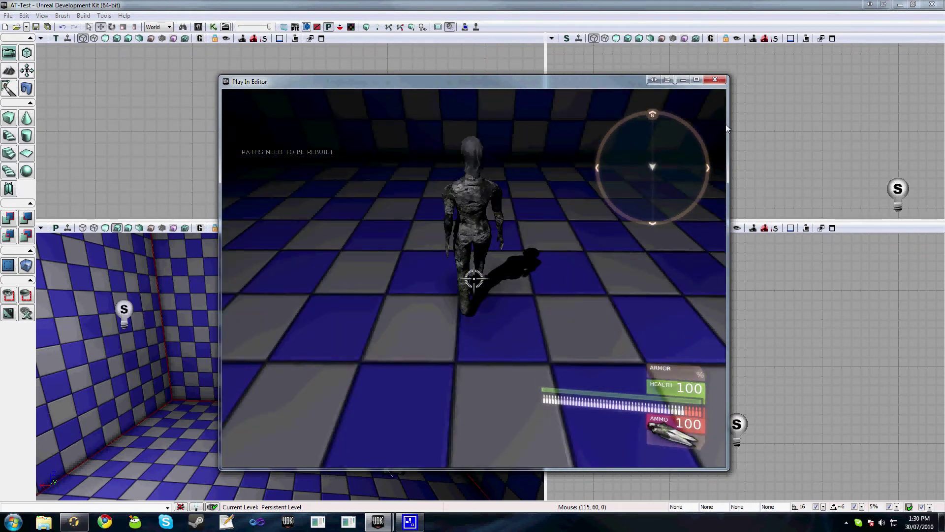
pyautogui.press('w')
pyautogui.press('w')
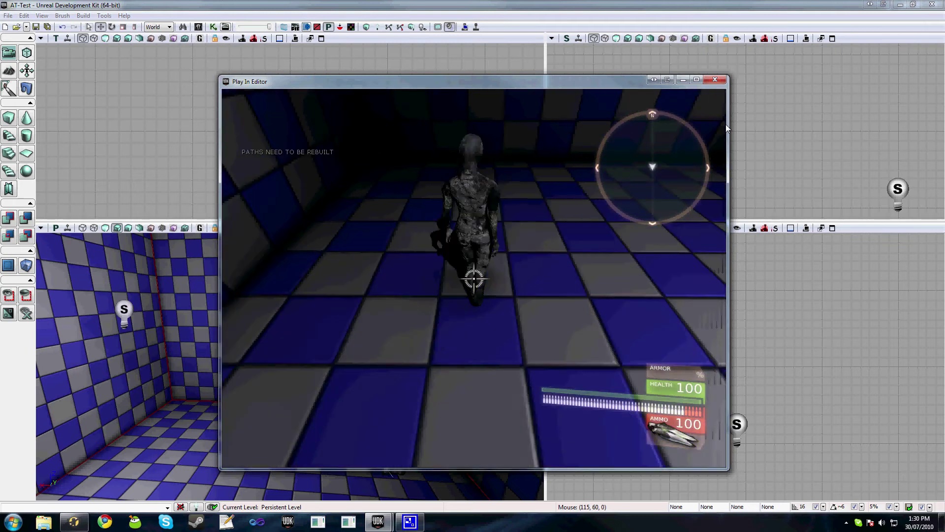
pyautogui.press('w')
pyautogui.press('w')
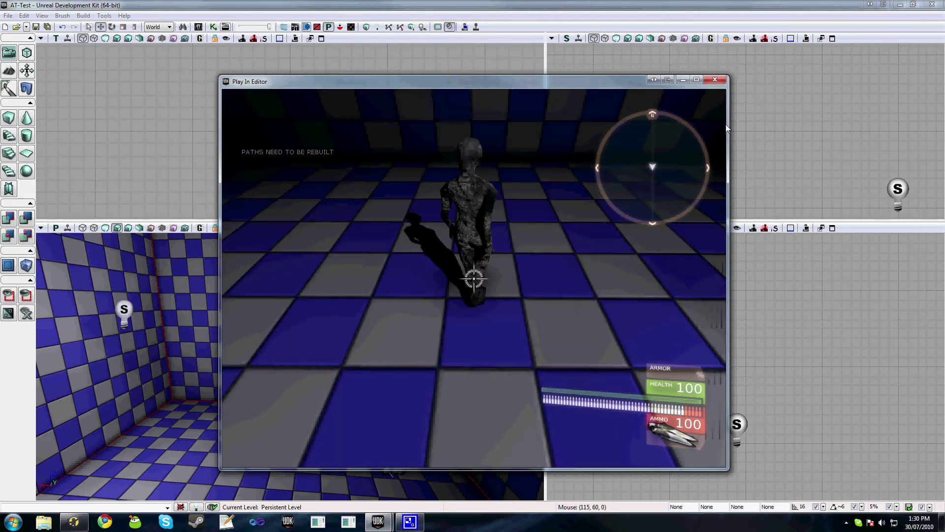
pyautogui.moveTo(222, 144)
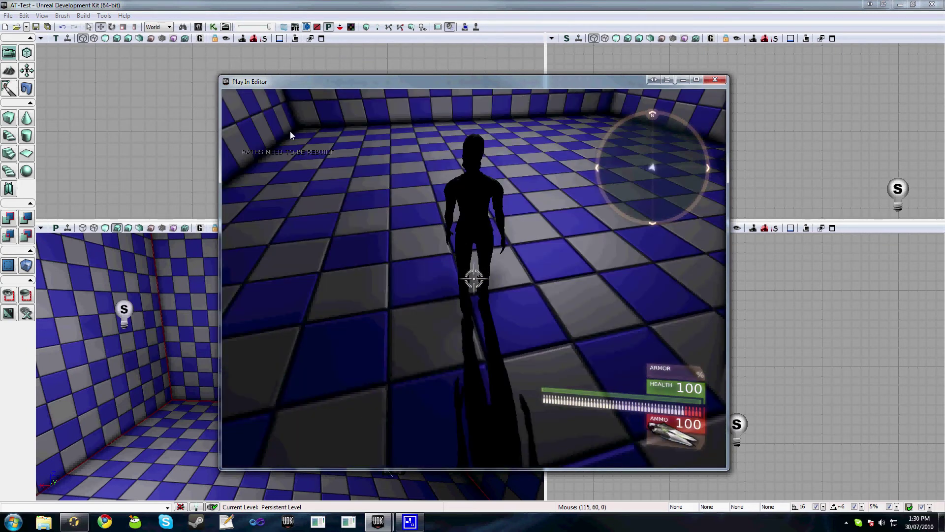
pyautogui.moveTo(703, 113)
pyautogui.press('a')
pyautogui.press('w')
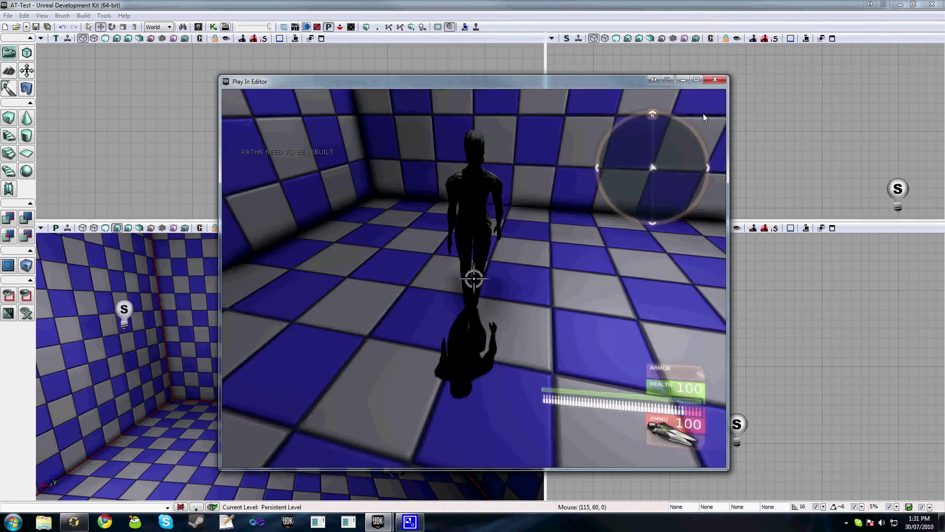
pyautogui.moveTo(726, 102)
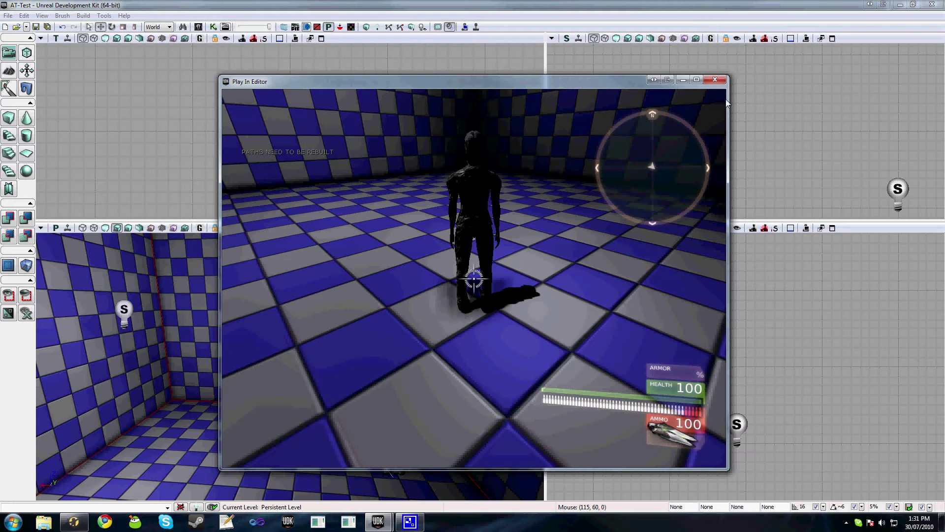
pyautogui.press('Escape')
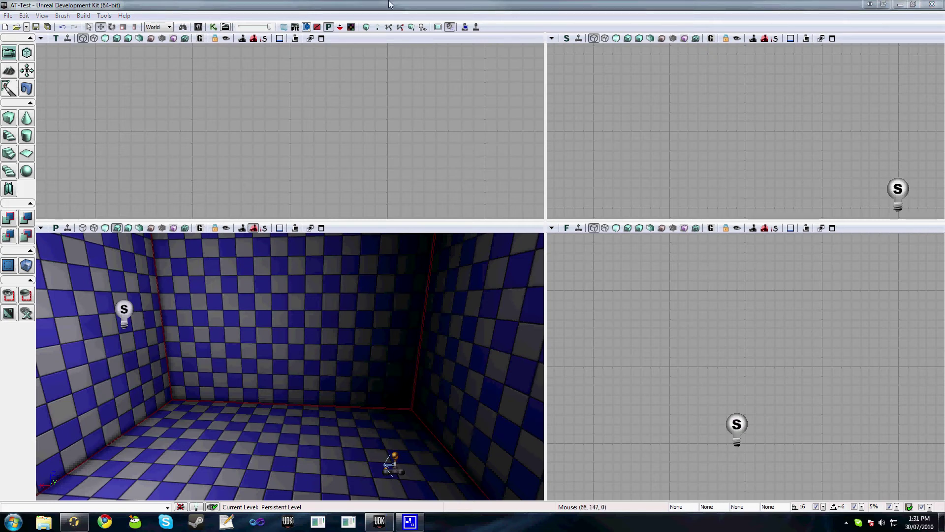
# - Restore and re-maximize the UDK window, then select the UTAnimBlendByIdle node in the AnimTree graph
pyautogui.doubleClick(389, 4)
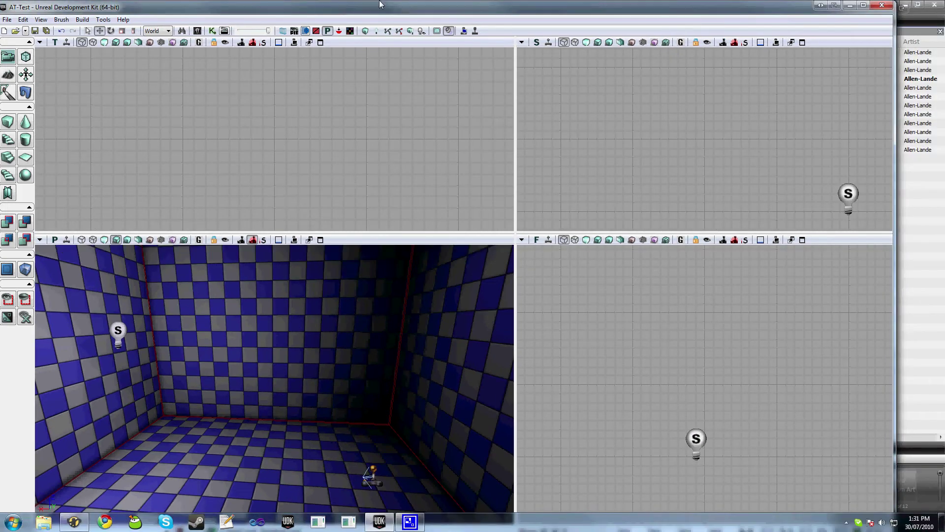
pyautogui.doubleClick(380, 4)
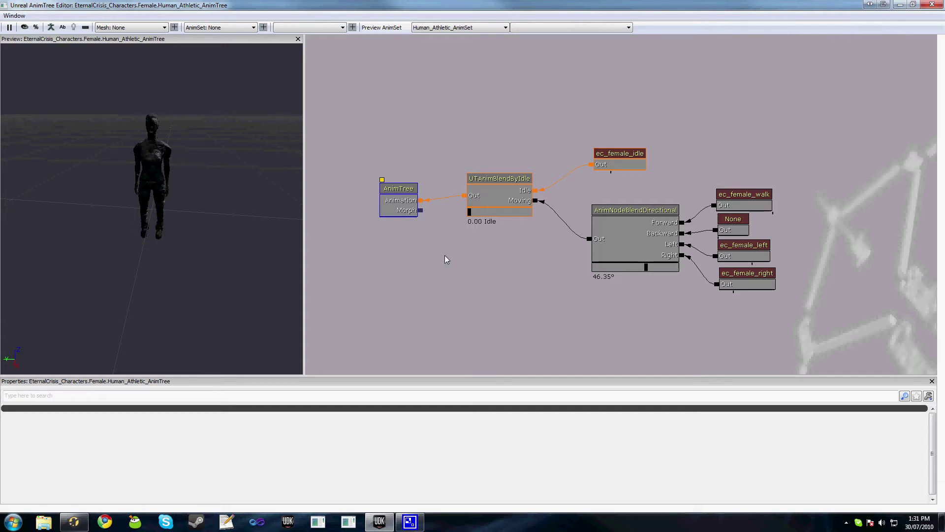
pyautogui.moveTo(424, 262); pyautogui.dragTo(402, 262)
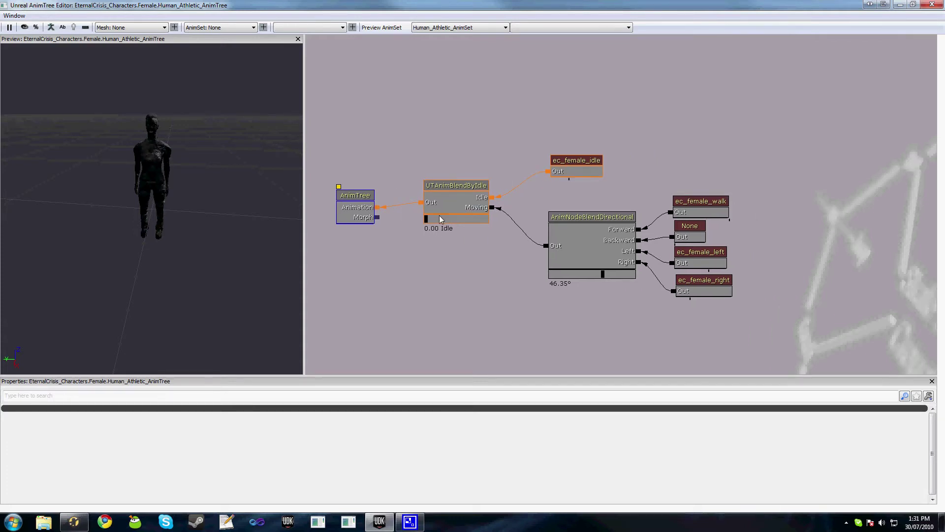
pyautogui.click(440, 219)
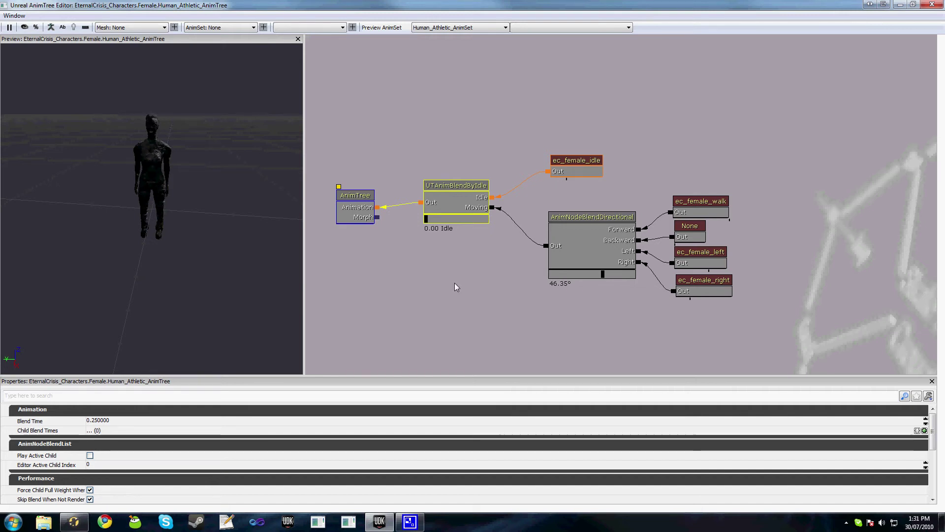
# - Replace UTAnimBlendByIdle with a new AnimNodeBlendBySpeed node placed beside the root
pyautogui.press('Delete')
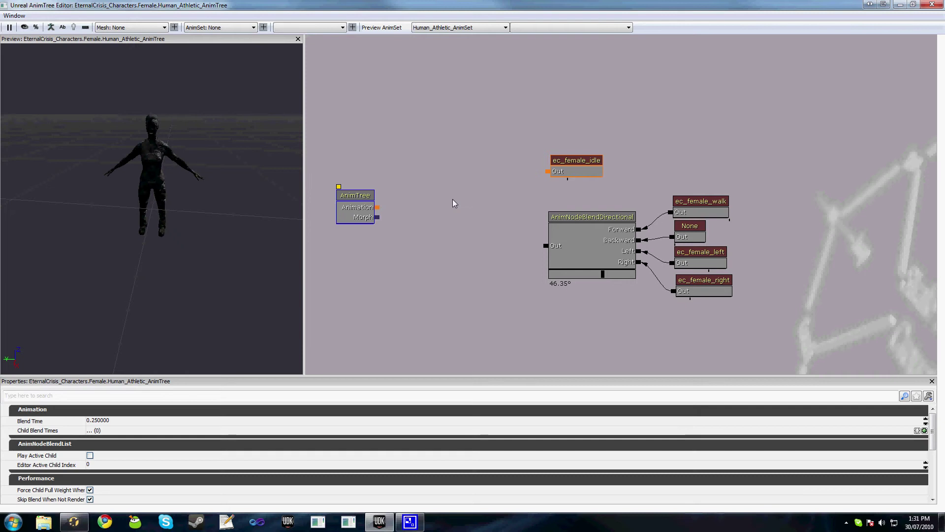
pyautogui.rightClick(454, 203)
pyautogui.moveTo(475, 193)
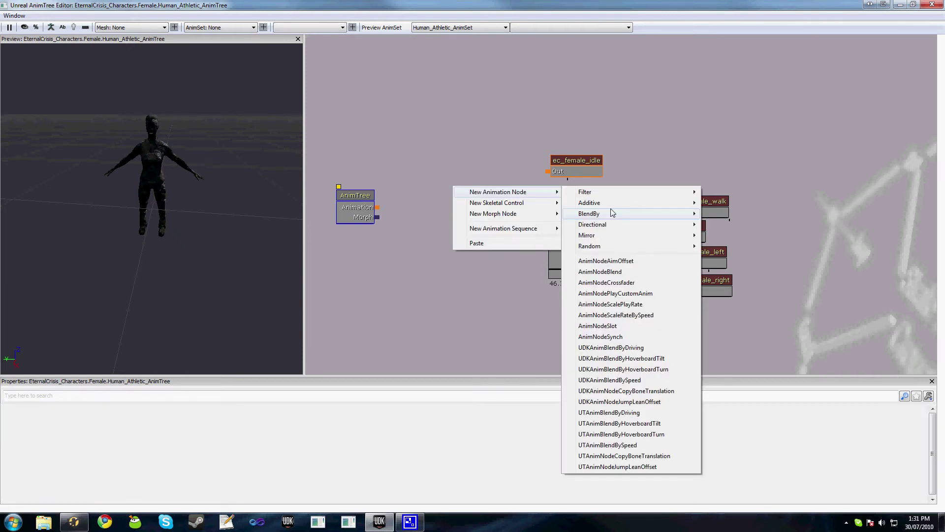
pyautogui.moveTo(612, 213)
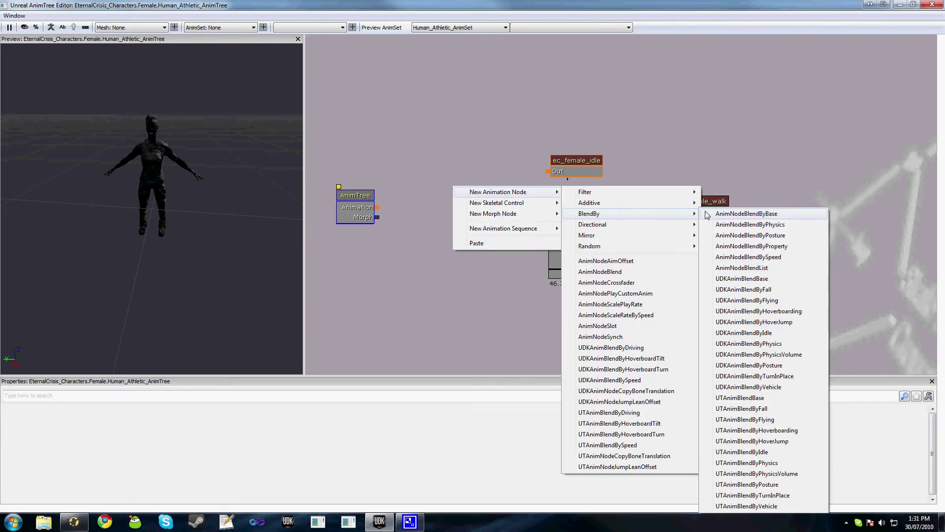
pyautogui.click(755, 257)
pyautogui.moveTo(498, 219); pyautogui.dragTo(447, 209)
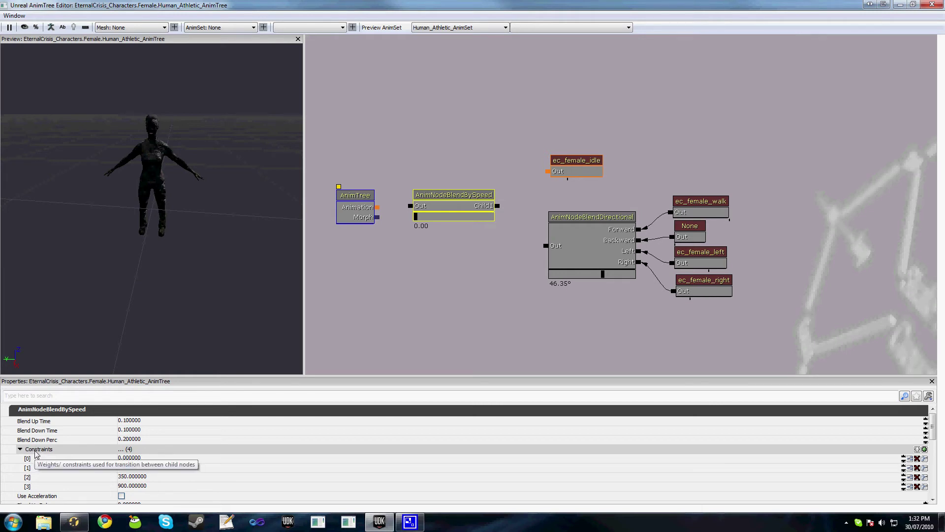
# - Wire the AnimNodeBlendBySpeed output into the AnimTree root's Animation input
pyautogui.click(143, 459)
pyautogui.moveTo(435, 211)
pyautogui.keyDown('ctrl'); pyautogui.mouseDown()
pyautogui.moveTo(443, 213)
pyautogui.moveTo(408, 212)
pyautogui.moveTo(418, 207)
pyautogui.mouseUp(); pyautogui.keyUp('ctrl')
pyautogui.click(453, 222)
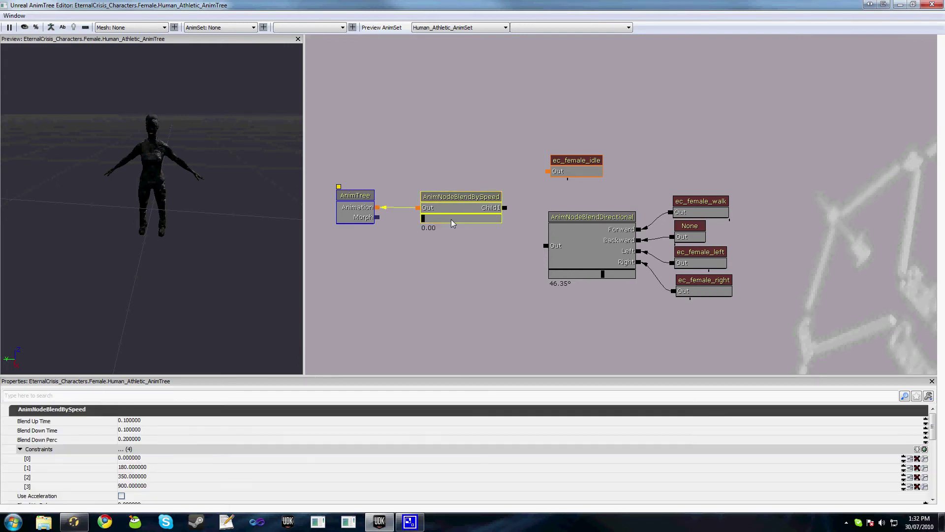
pyautogui.rightClick(504, 210)
# - Rename the speed blend's first input to Idle and add a second input named Walk
pyautogui.click(523, 200)
pyautogui.write('I')
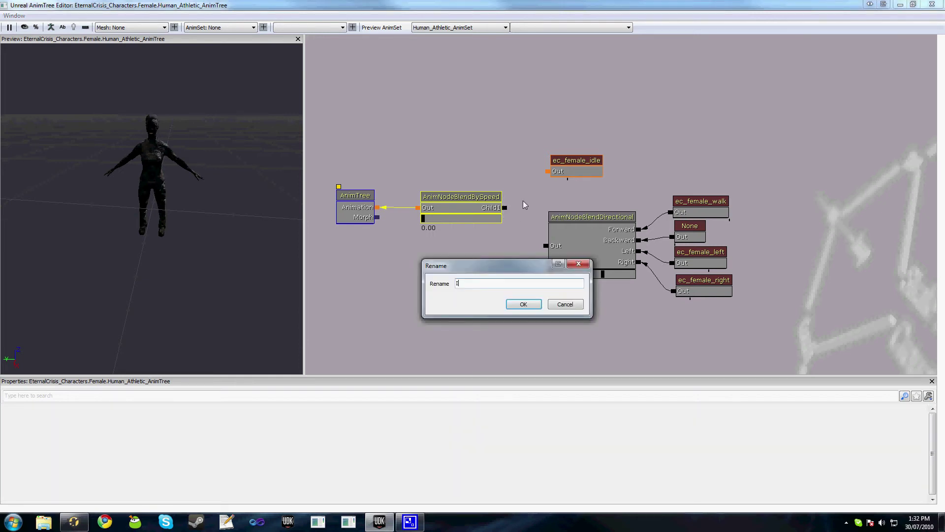
pyautogui.write('dle')
pyautogui.press('Return')
pyautogui.rightClick(495, 195)
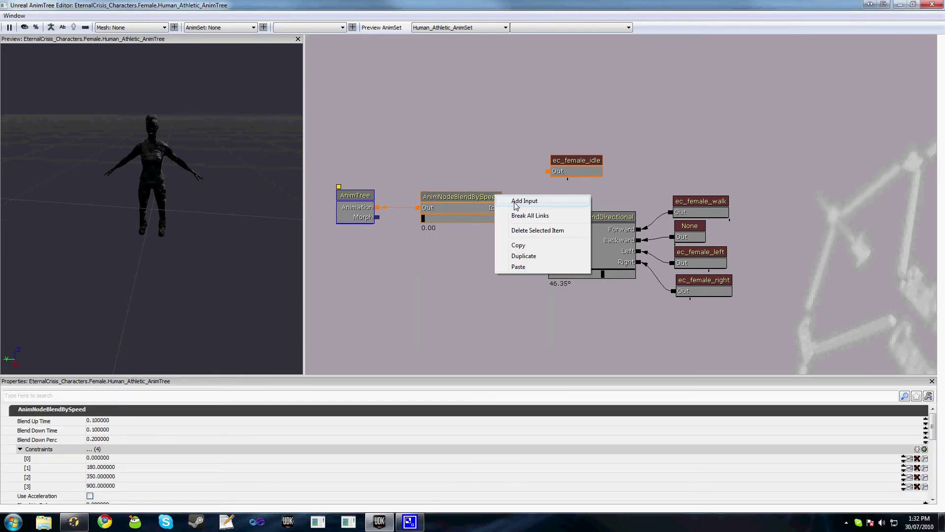
pyautogui.click(516, 202)
pyautogui.rightClick(506, 218)
pyautogui.click(518, 214)
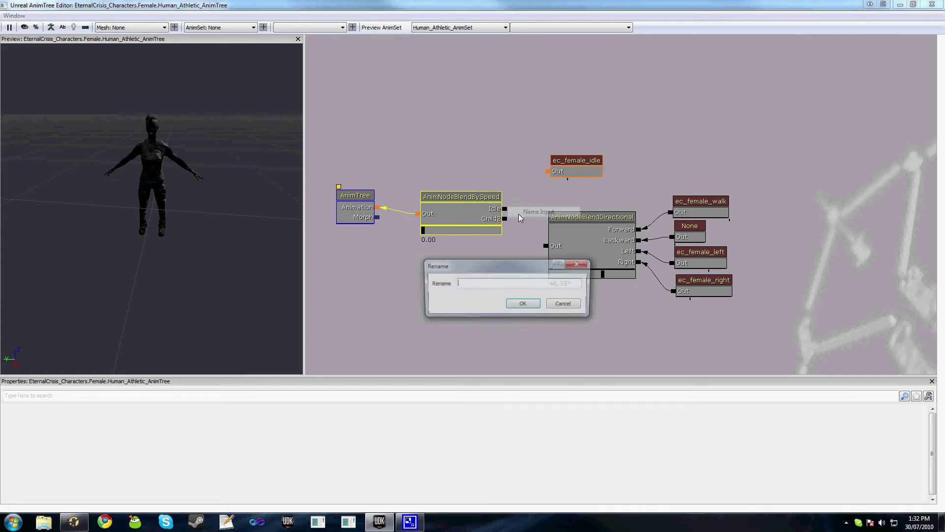
pyautogui.write('Walk')
pyautogui.press('Return')
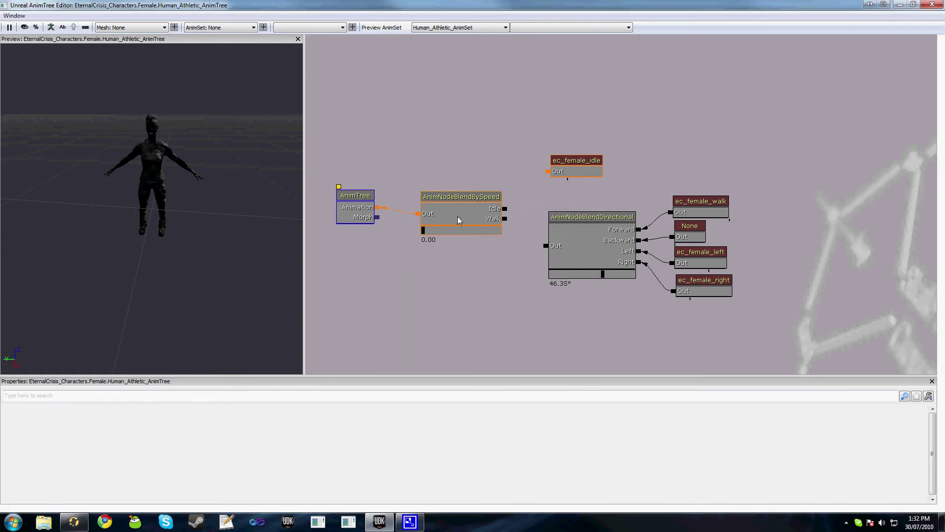
# - Add a third input named Run and link the Idle input to ec_female_idle
pyautogui.rightClick(459, 206)
pyautogui.click(480, 208)
pyautogui.rightClick(507, 219)
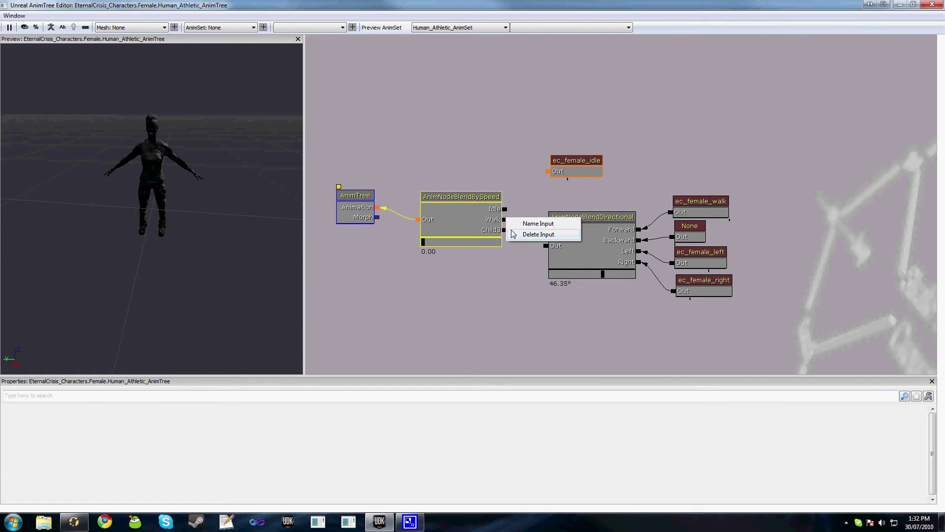
pyautogui.click(522, 224)
pyautogui.write('Run')
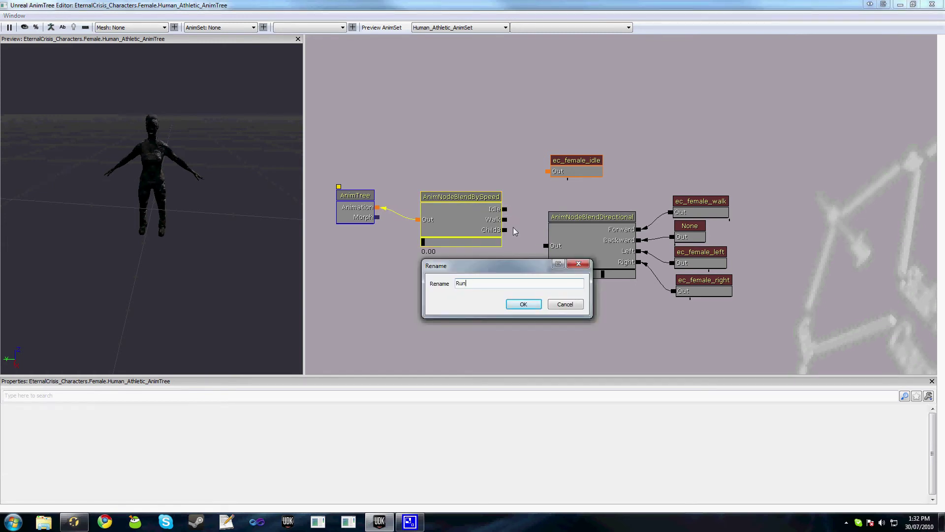
pyautogui.press('Return')
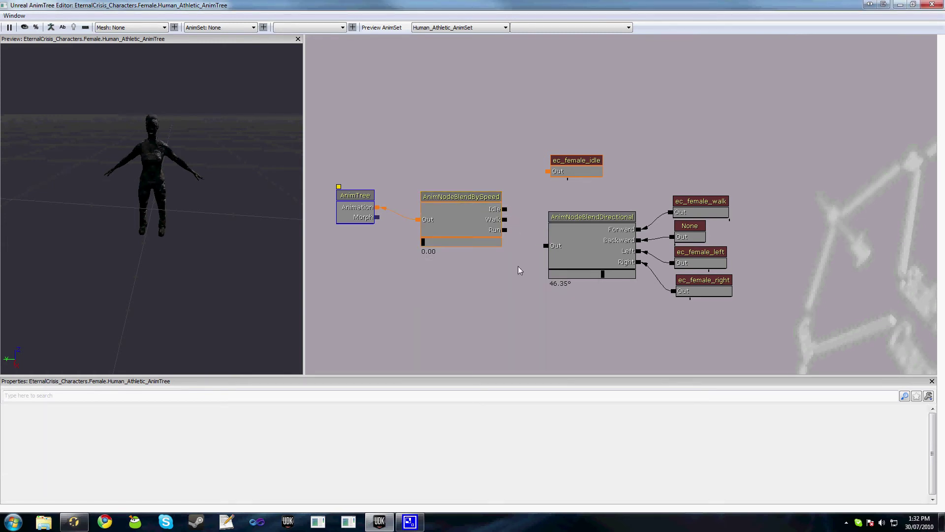
pyautogui.moveTo(505, 210); pyautogui.dragTo(549, 172)
# - Select the speed blend node and inspect its speed constraint values in Properties
pyautogui.click(484, 214)
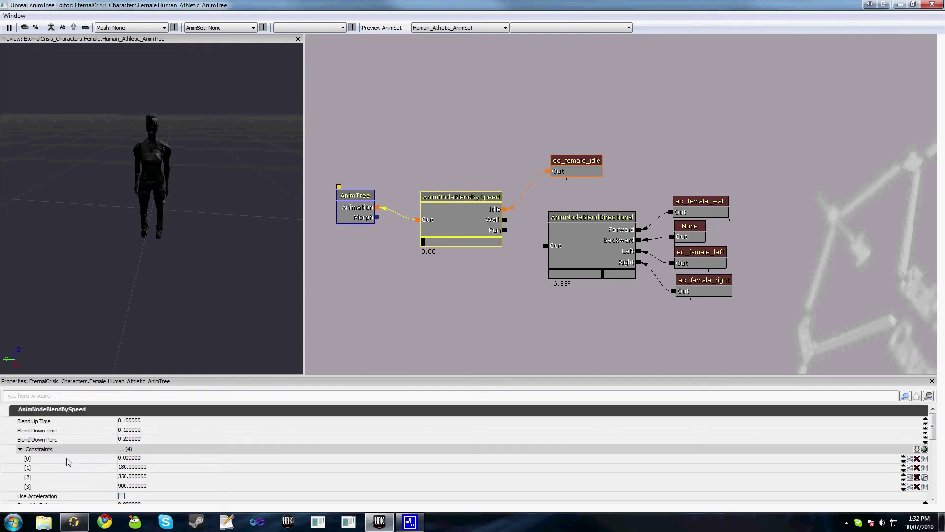
pyautogui.click(150, 459)
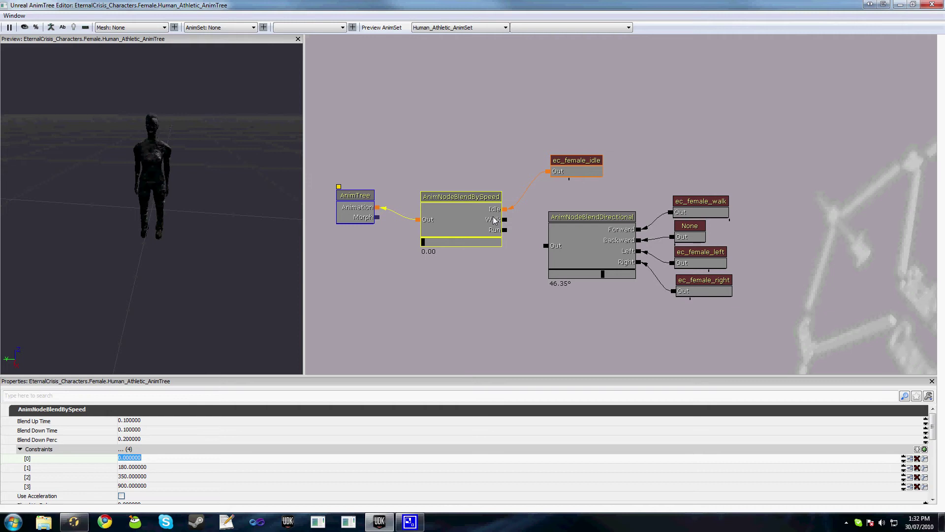
pyautogui.click(164, 459)
pyautogui.doubleClick(132, 459)
pyautogui.click(70, 468)
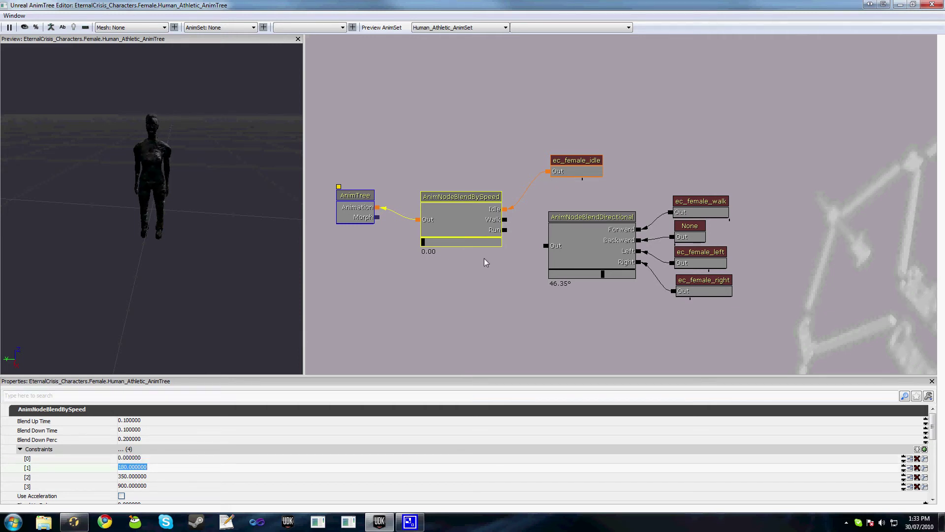
pyautogui.click(148, 469)
pyautogui.click(149, 476)
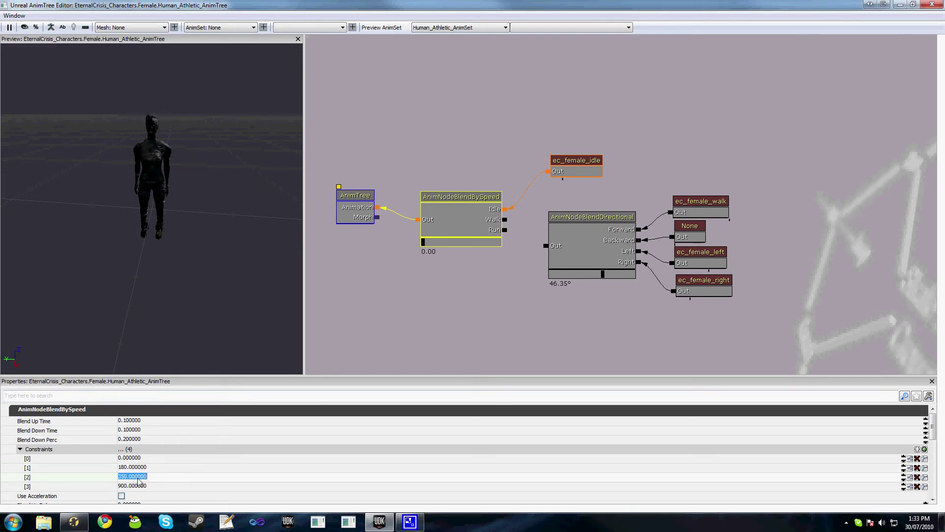
pyautogui.press('Tab')
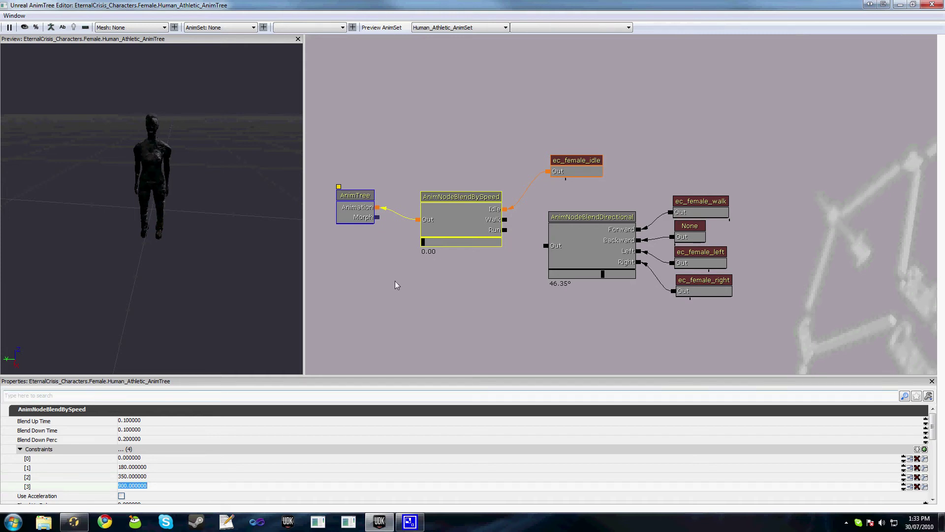
pyautogui.click(444, 211)
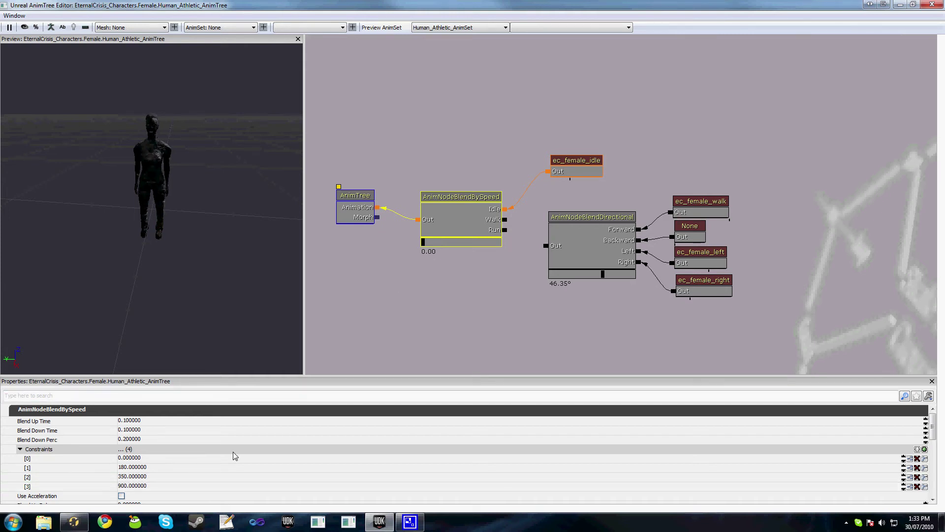
# - Set the second and third speed constraints to 230 and 500, then reposition the node
pyautogui.click(228, 467)
pyautogui.write('22')
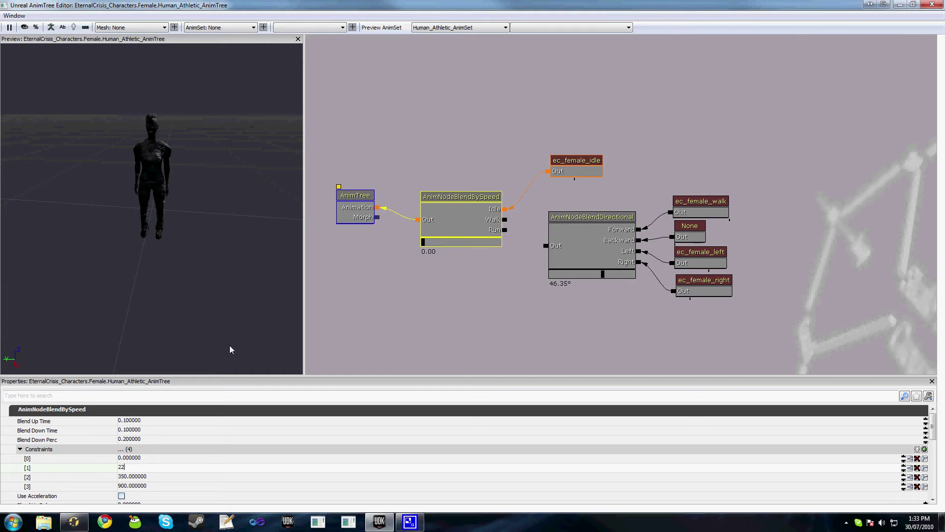
pyautogui.press('BackSpace')
pyautogui.press('BackSpace')
pyautogui.write('230')
pyautogui.press('Return')
pyautogui.click(141, 477)
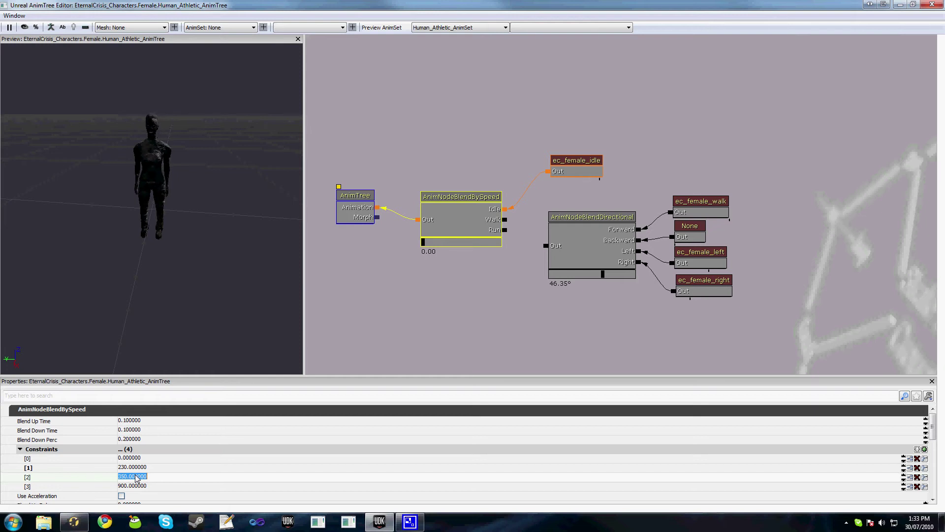
pyautogui.write('500')
pyautogui.press('Return')
pyautogui.moveTo(471, 244); pyautogui.dragTo(500, 210)
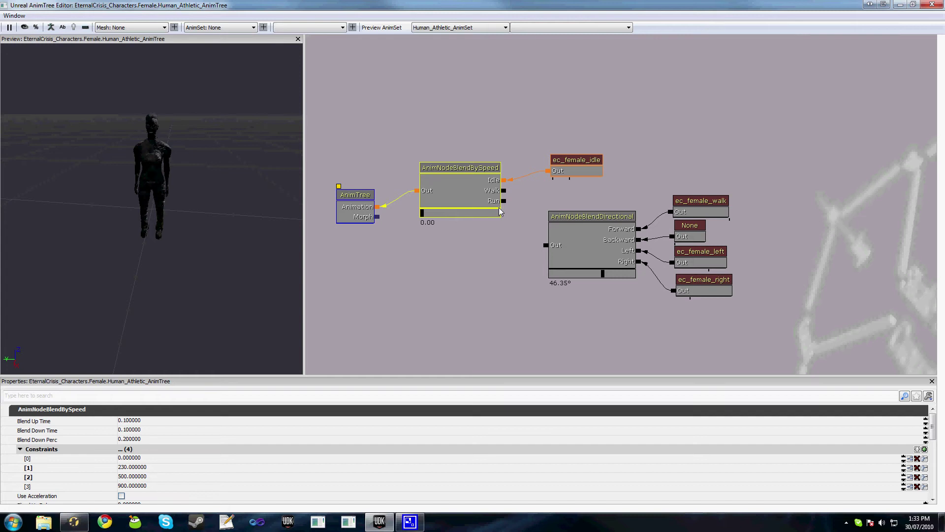
pyautogui.keyDown('ctrl'); pyautogui.moveTo(477, 173); pyautogui.dragTo(476, 180); pyautogui.keyUp('ctrl')
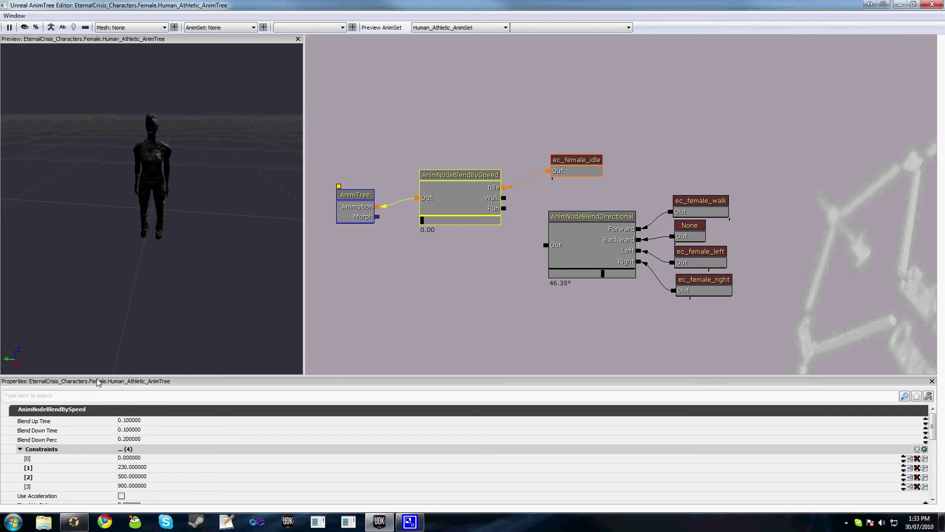
pyautogui.click(56, 422)
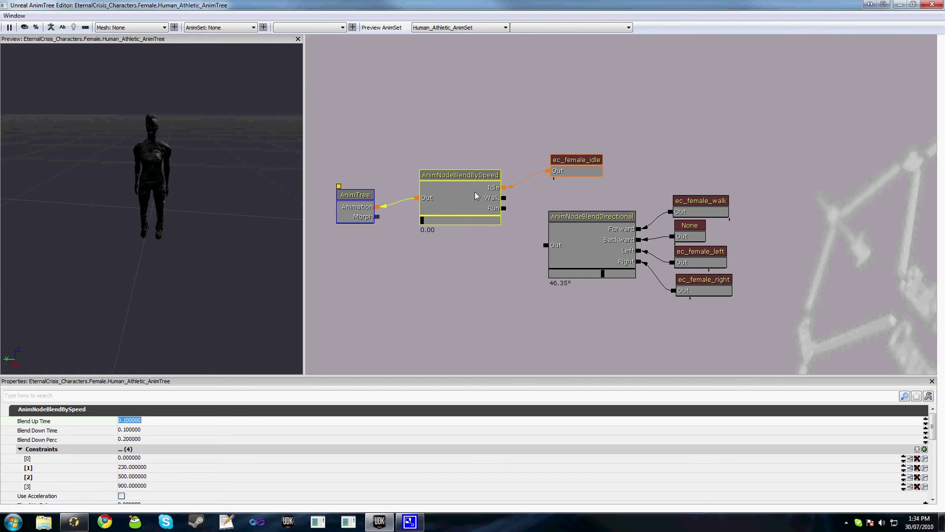
# - Set the speed blend node's Blend Up Time and Blend Down Time to 0.1
pyautogui.click(558, 173)
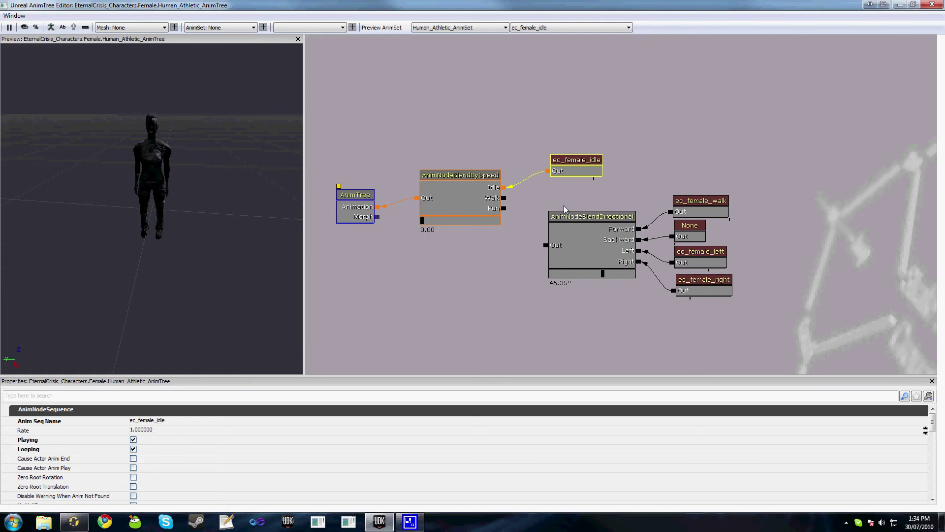
pyautogui.click(435, 215)
pyautogui.click(157, 422)
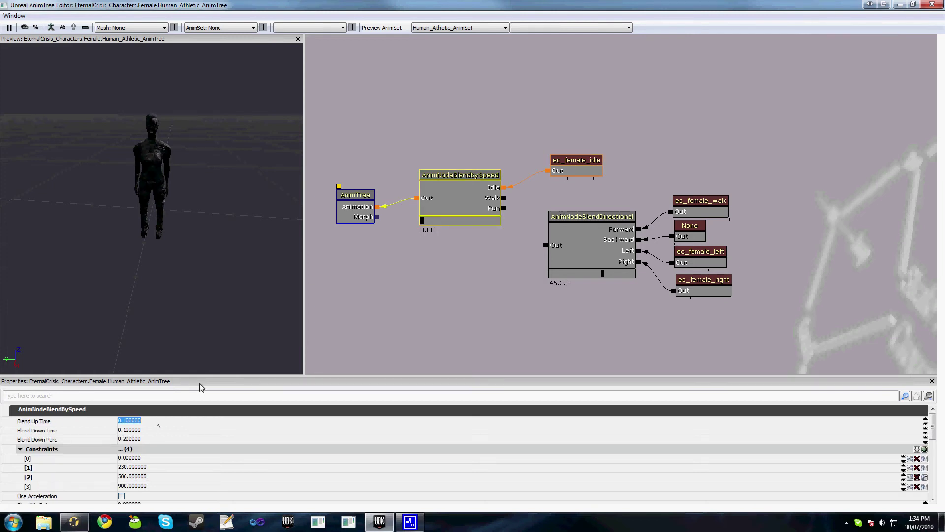
pyautogui.click(159, 422)
pyautogui.click(154, 431)
pyautogui.click(155, 432)
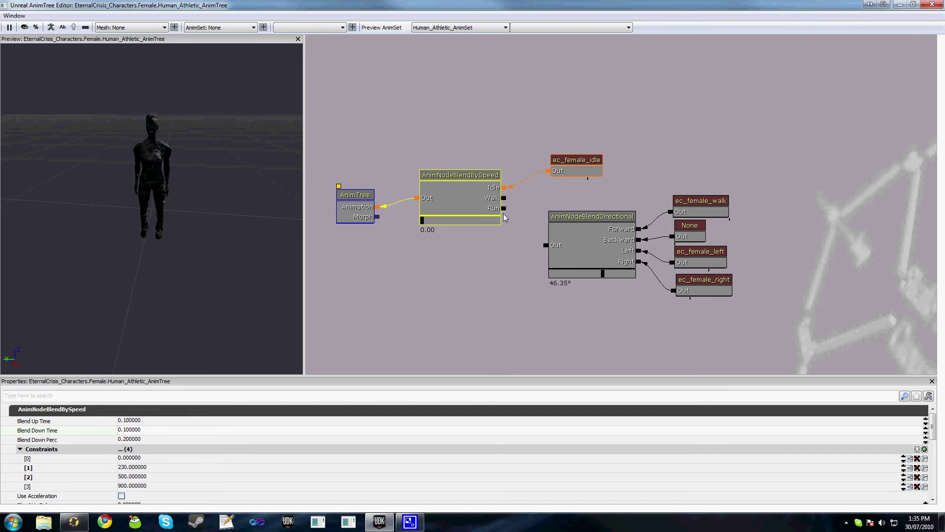
# - Connect BlendBySpeed's Walk output to the directional blend node and rearrange the nodes
pyautogui.moveTo(504, 197); pyautogui.dragTo(560, 249)
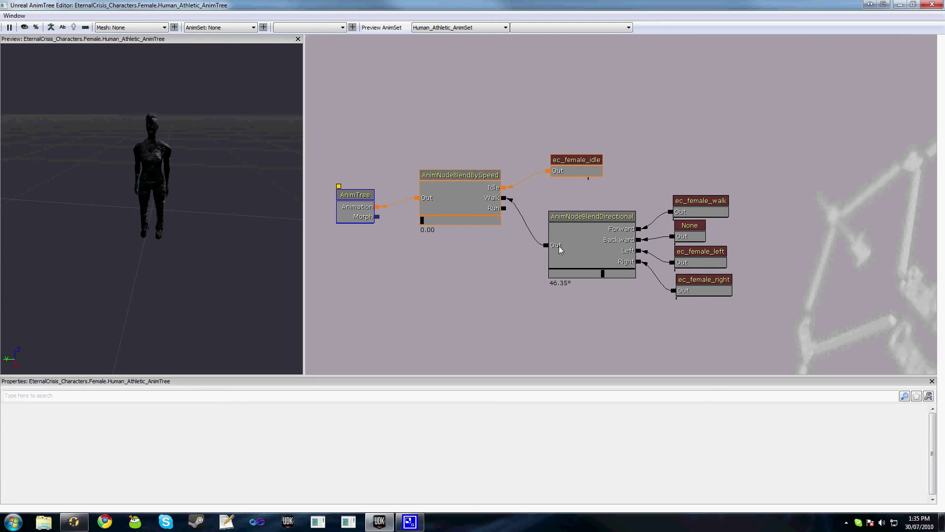
pyautogui.click(580, 219)
pyautogui.keyDown('ctrl'); pyautogui.keyDown('alt'); pyautogui.moveTo(578, 215); pyautogui.dragTo(553, 212); pyautogui.keyUp('alt'); pyautogui.keyUp('ctrl')
pyautogui.keyDown('ctrl'); pyautogui.moveTo(588, 289); pyautogui.dragTo(594, 269); pyautogui.keyUp('ctrl')
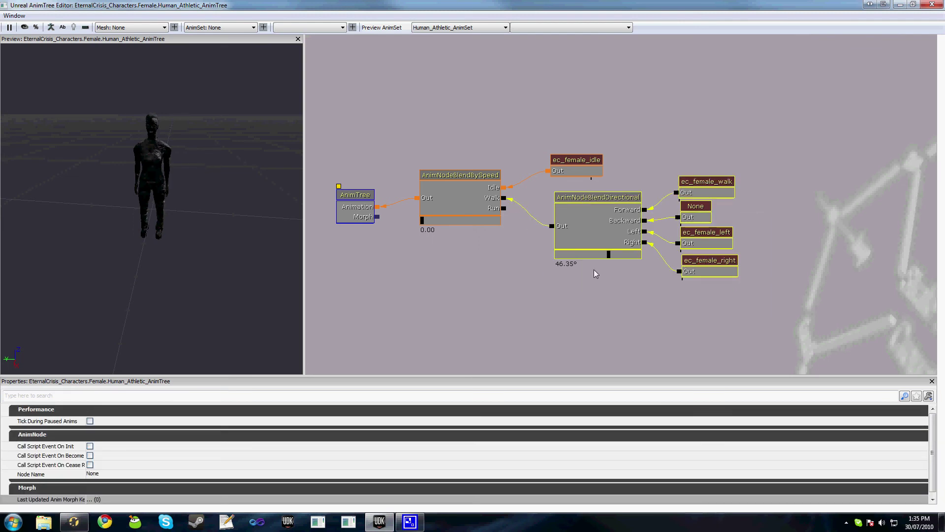
pyautogui.click(476, 218)
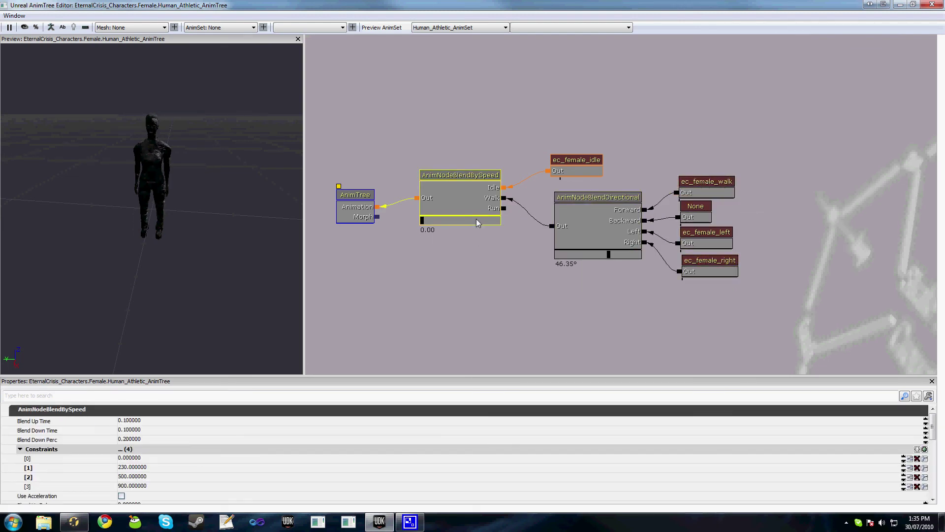
pyautogui.moveTo(476, 218); pyautogui.dragTo(471, 240)
# - Duplicate the directional node below, break its four input links, and wire Run to the copy
pyautogui.click(602, 235)
pyautogui.hotkey('ctrl', 'w')
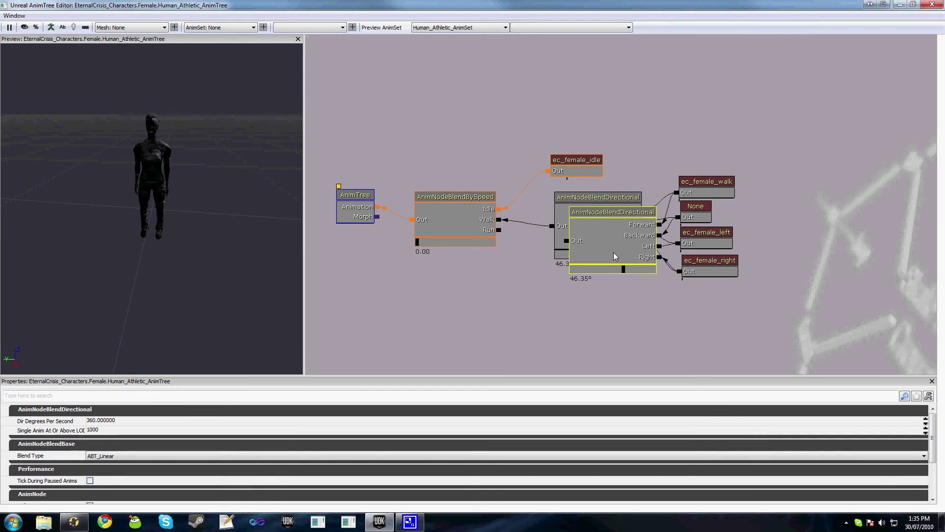
pyautogui.keyDown('ctrl'); pyautogui.moveTo(613, 252); pyautogui.dragTo(587, 325); pyautogui.keyUp('ctrl')
pyautogui.keyDown('alt'); pyautogui.click(633, 298); pyautogui.keyUp('alt')
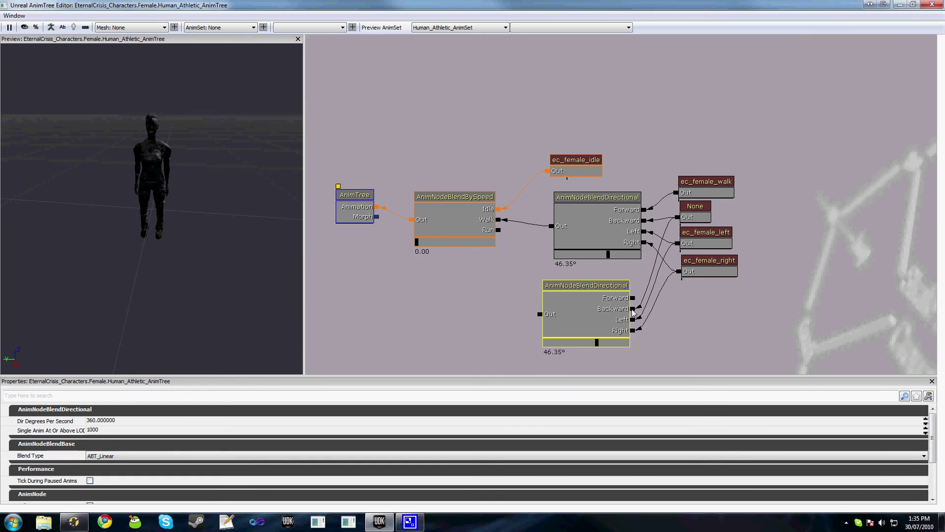
pyautogui.keyDown('alt'); pyautogui.click(632, 310); pyautogui.keyUp('alt')
pyautogui.keyDown('alt'); pyautogui.click(634, 330); pyautogui.keyUp('alt')
pyautogui.keyDown('alt'); pyautogui.click(635, 320); pyautogui.keyUp('alt')
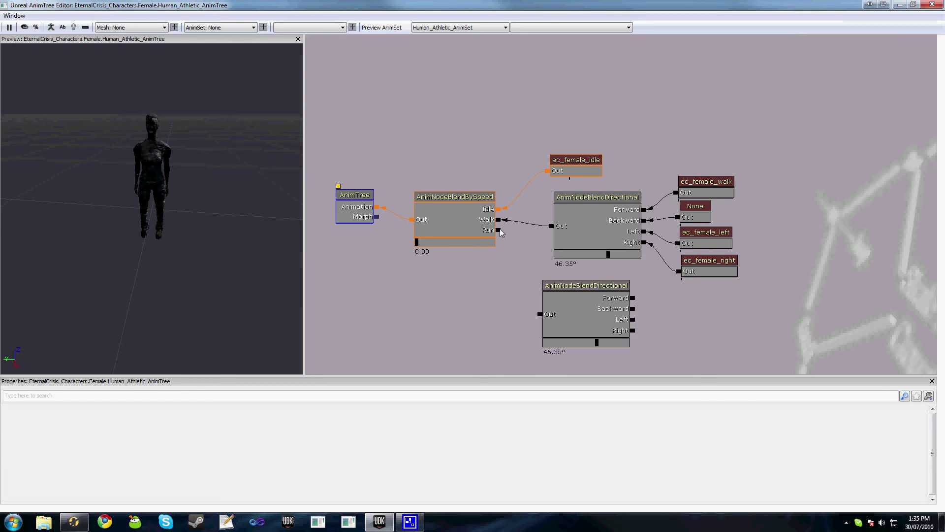
pyautogui.moveTo(500, 229); pyautogui.dragTo(595, 313)
pyautogui.moveTo(672, 320); pyautogui.dragTo(639, 201)
# - Add an AnimNodeSequence on the lower directional node's Forward input, with Playing and Looping ticked
pyautogui.click(639, 201)
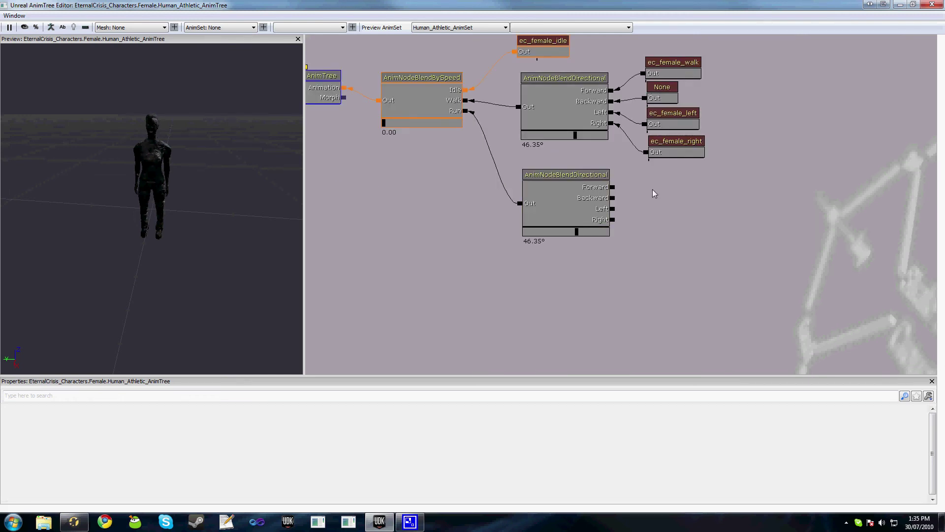
pyautogui.rightClick(653, 193)
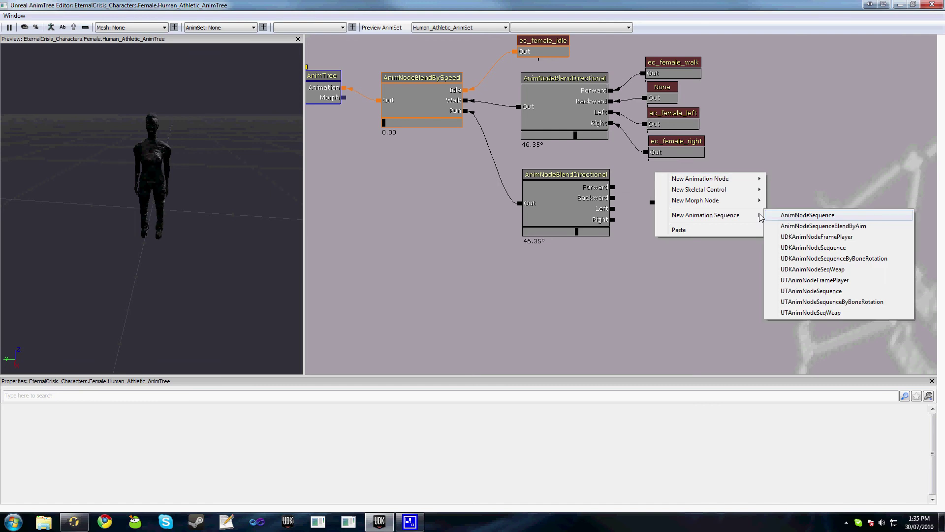
pyautogui.click(785, 216)
pyautogui.moveTo(653, 187); pyautogui.dragTo(612, 187)
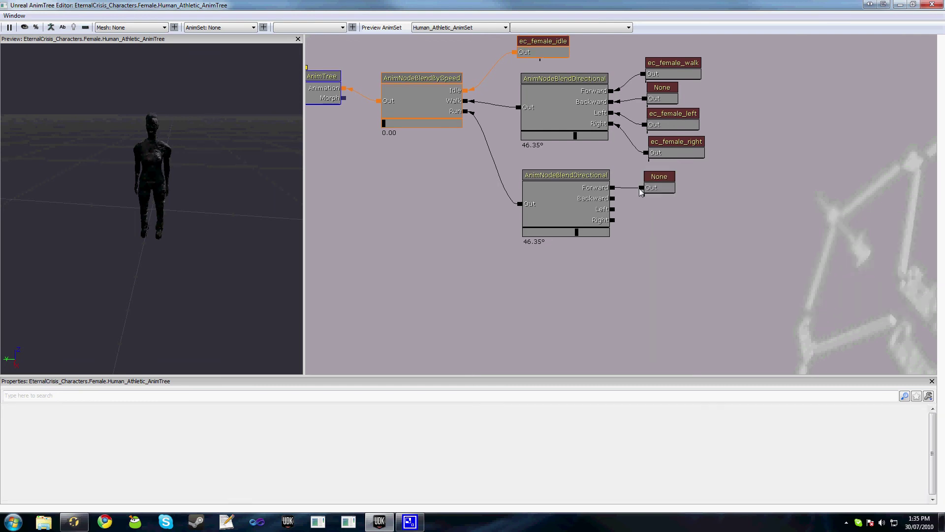
pyautogui.click(133, 439)
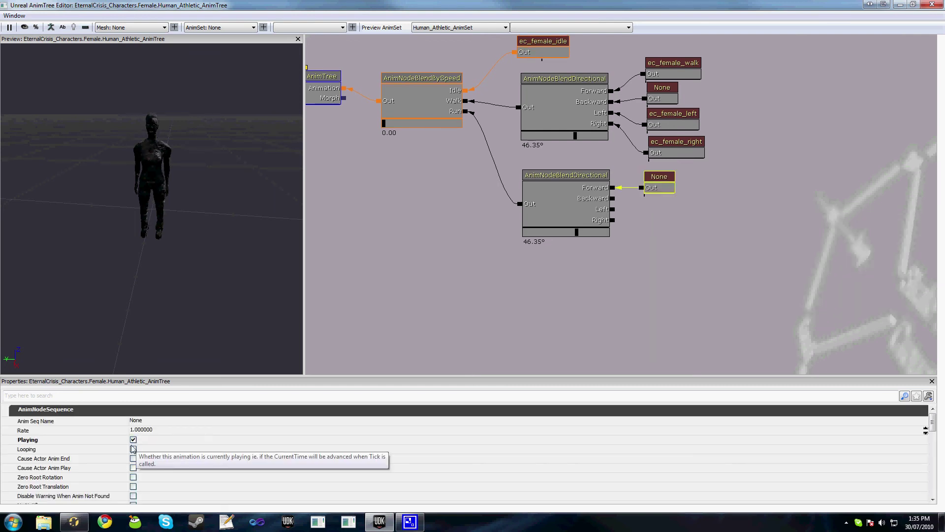
pyautogui.click(133, 448)
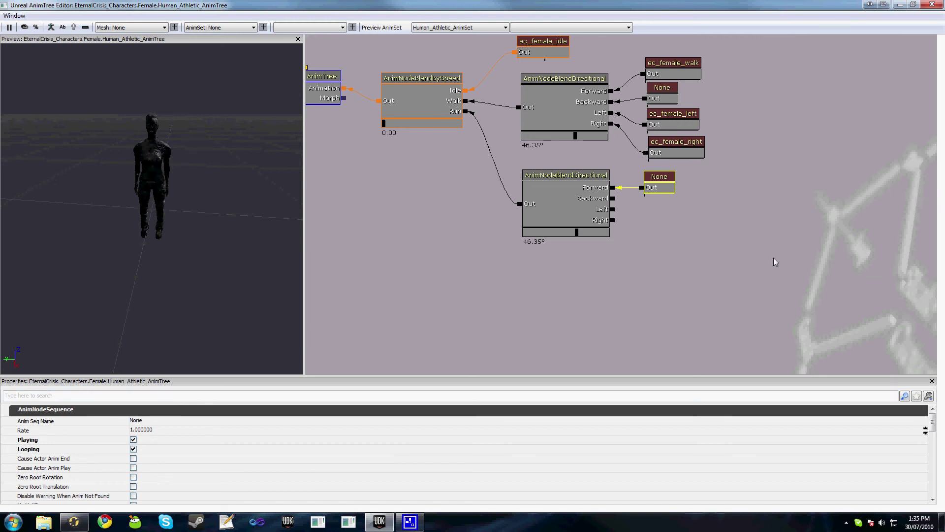
pyautogui.click(319, 77)
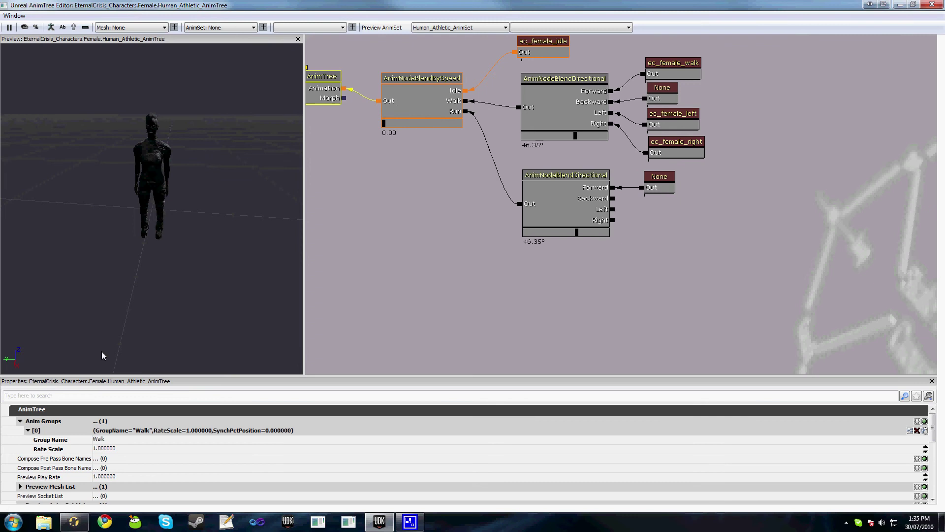
pyautogui.click(83, 429)
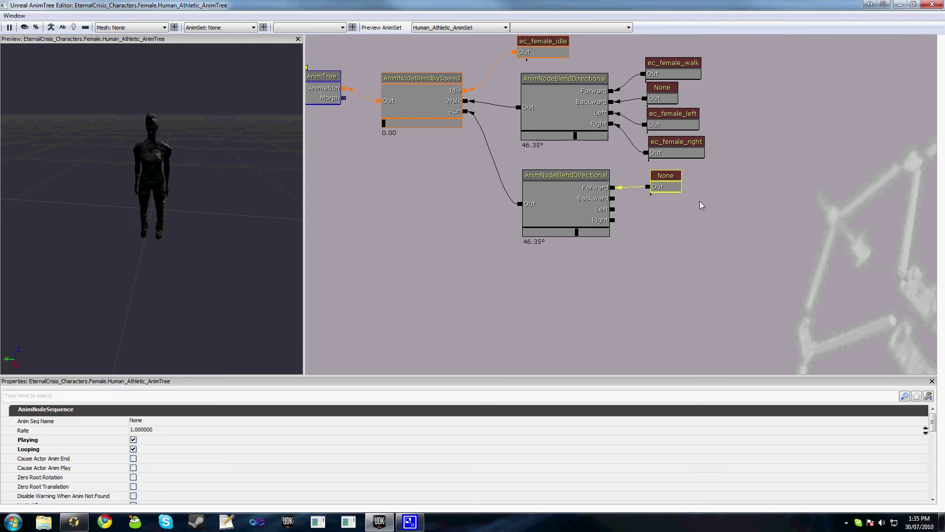
pyautogui.moveTo(702, 205); pyautogui.dragTo(682, 247)
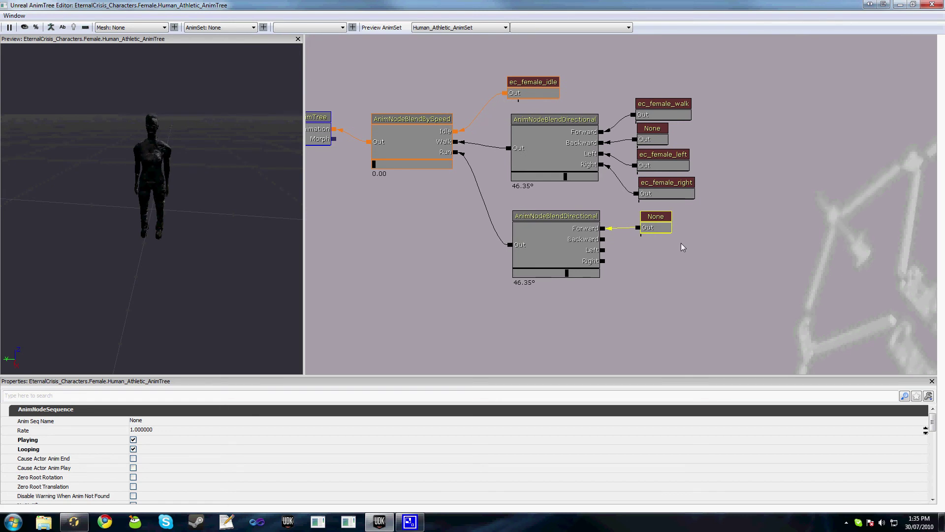
pyautogui.doubleClick(236, 11)
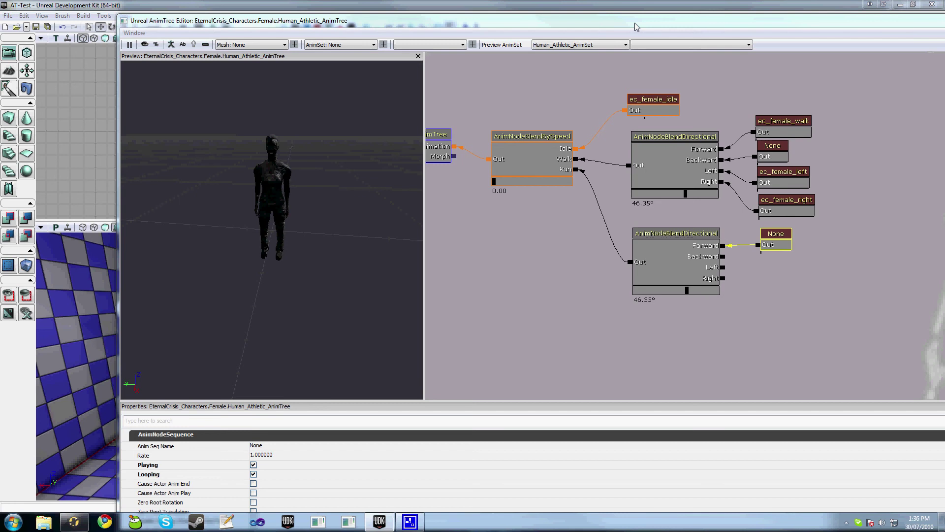
# - Set the new sequence's Anim Seq Name to ec_female_run and close the AnimTree editor
pyautogui.doubleClick(635, 24)
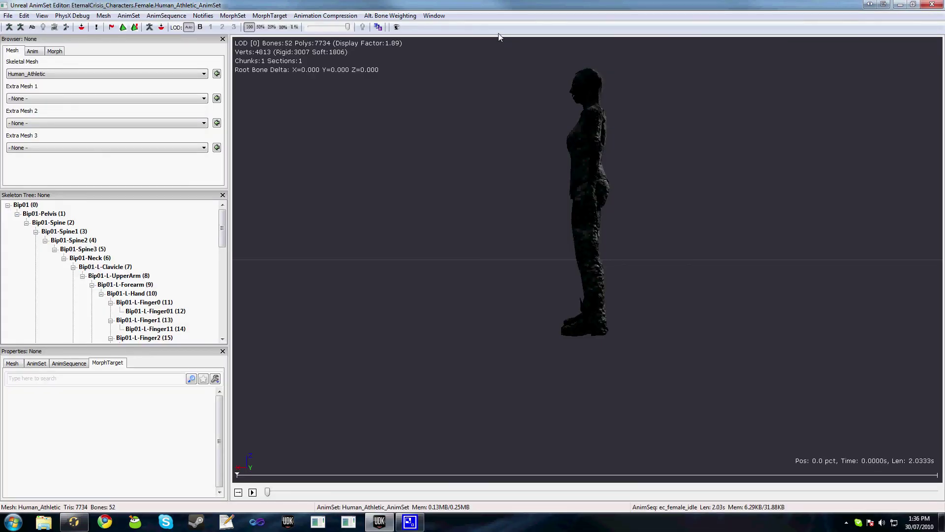
pyautogui.click(32, 51)
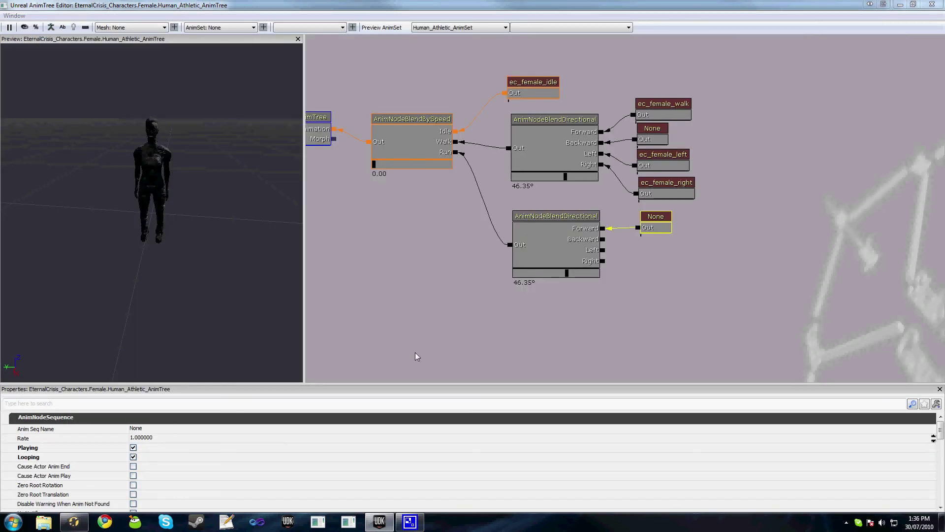
pyautogui.click(173, 428)
pyautogui.write('ec_female')
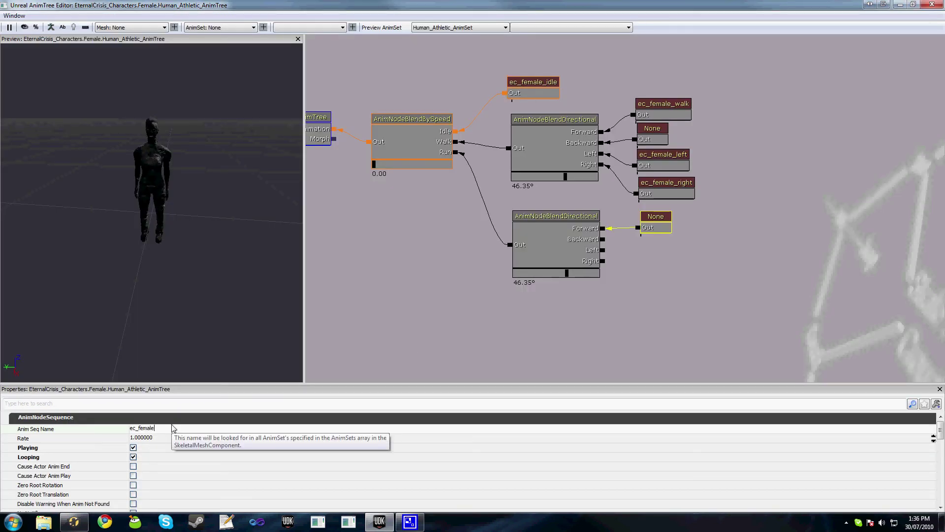
pyautogui.write('_run')
pyautogui.press('Return')
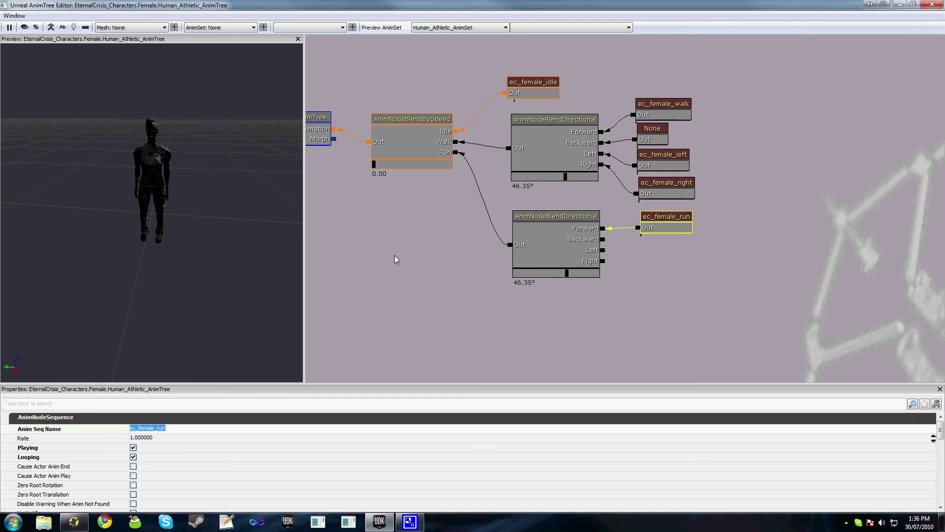
pyautogui.moveTo(394, 260); pyautogui.dragTo(469, 229)
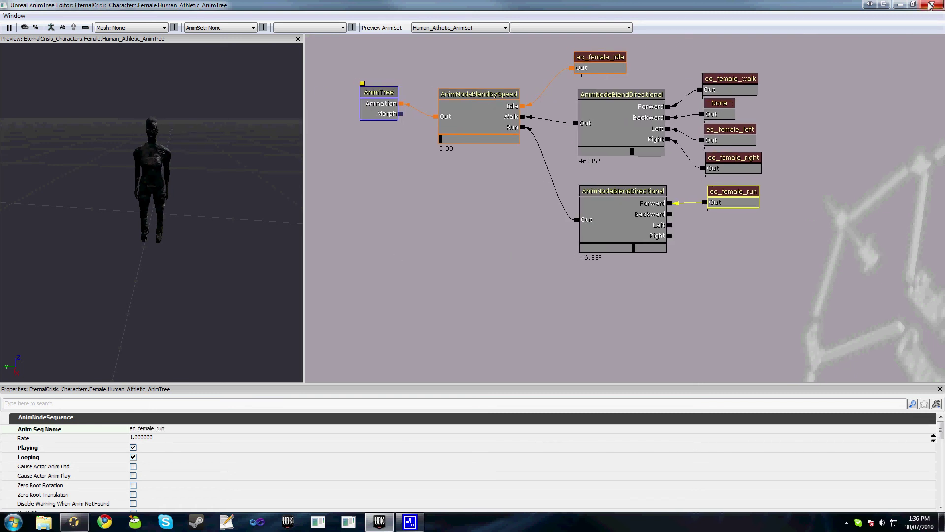
pyautogui.click(931, 5)
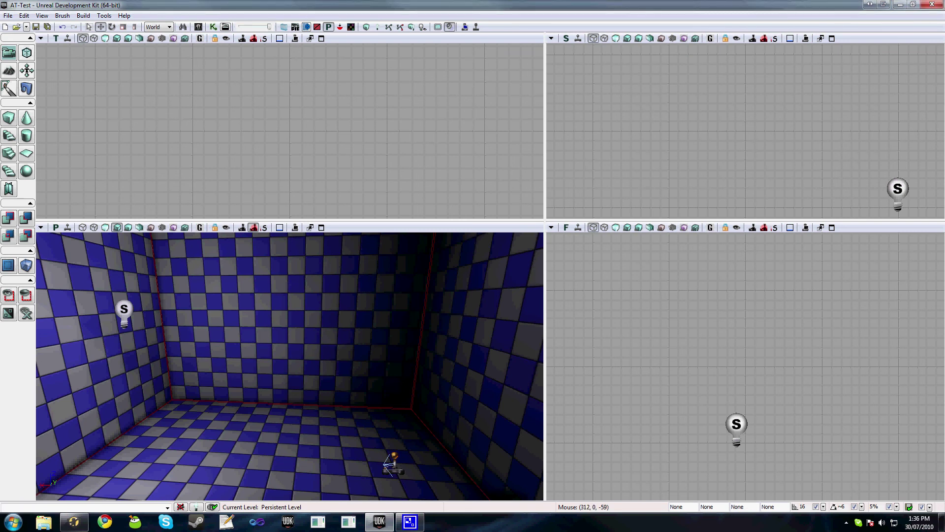
# - Save the package, start Play In Editor, and walk the character forward
pyautogui.hotkey('ctrl', 's')
pyautogui.click(476, 27)
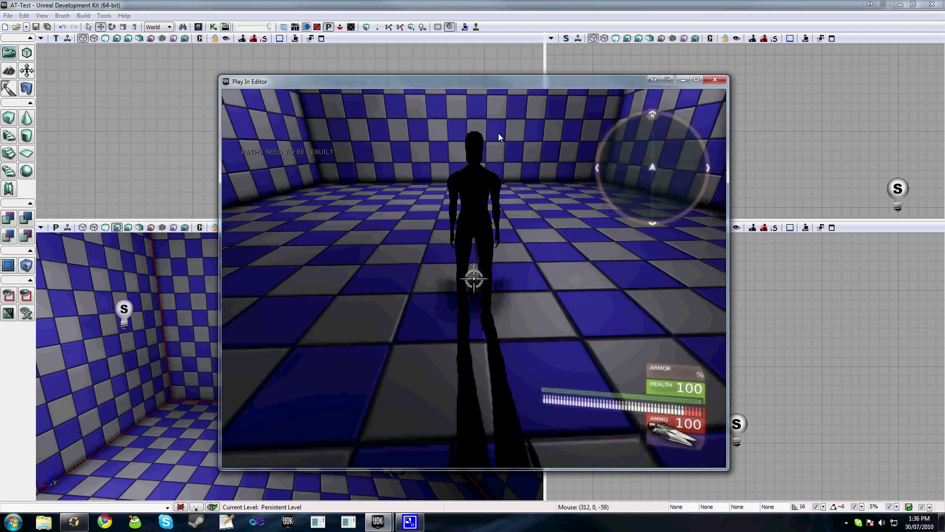
pyautogui.press('w')
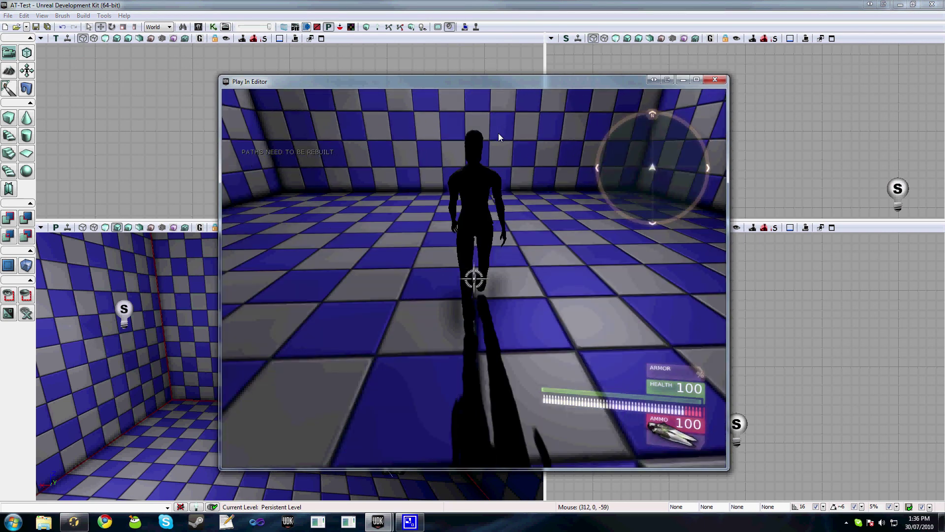
pyautogui.press('w')
pyautogui.moveTo(223, 127)
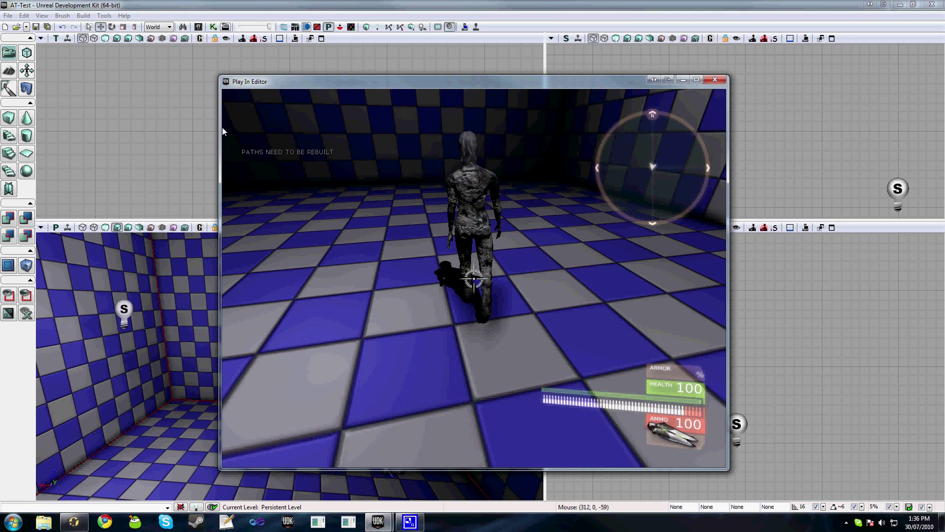
# - Set the player speed with 'setspeed 49' and move around the room
pyautogui.press('Tab')
pyautogui.write('setspeed ')
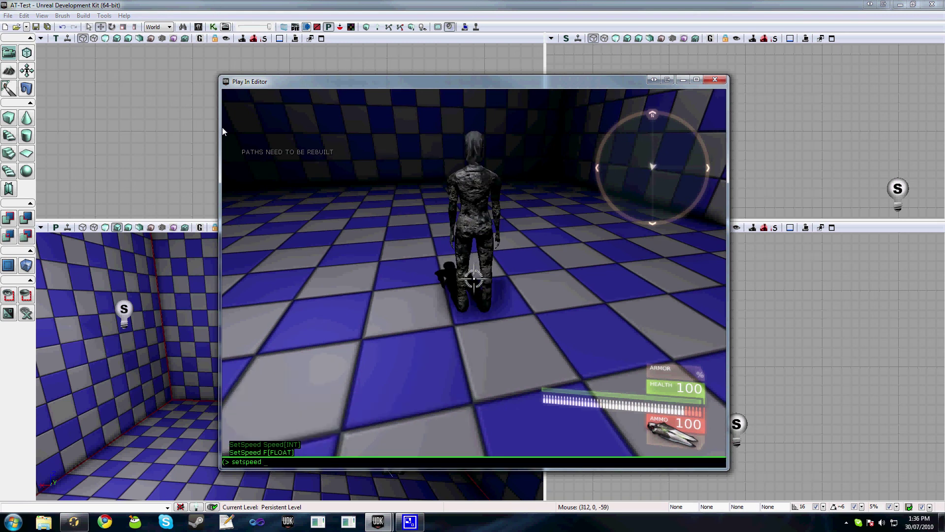
pyautogui.write('49')
pyautogui.press('Return')
pyautogui.press('w')
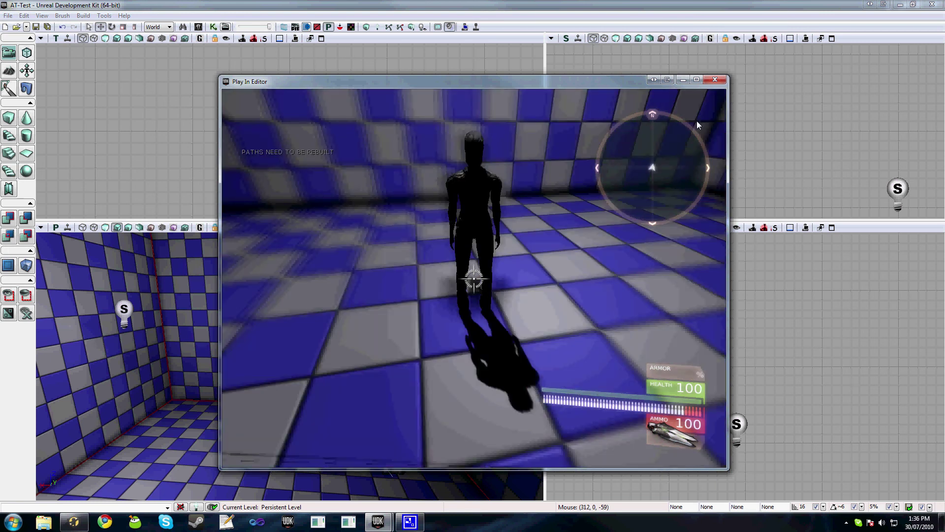
pyautogui.press('w')
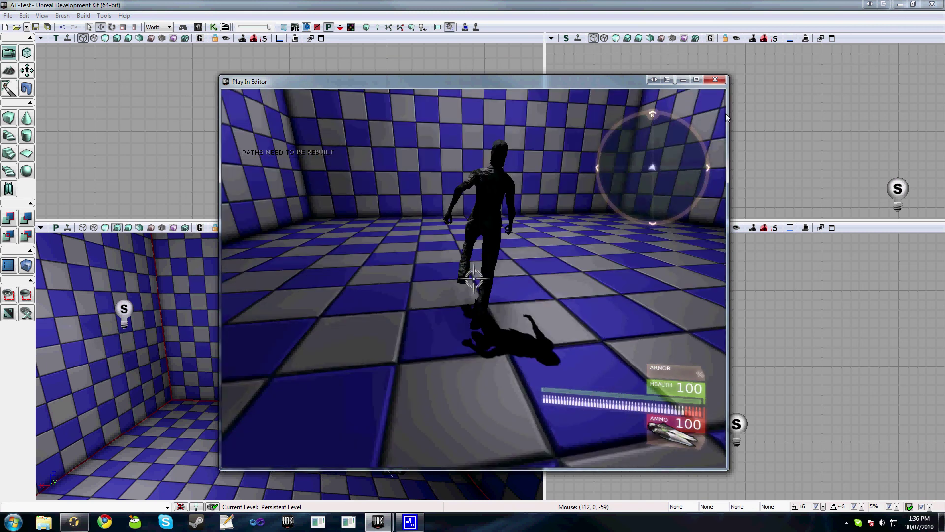
# - Raise the speed with 'setspeed 100', test the movement, then exit the game
pyautogui.press('Tab')
pyautogui.write('setspeed')
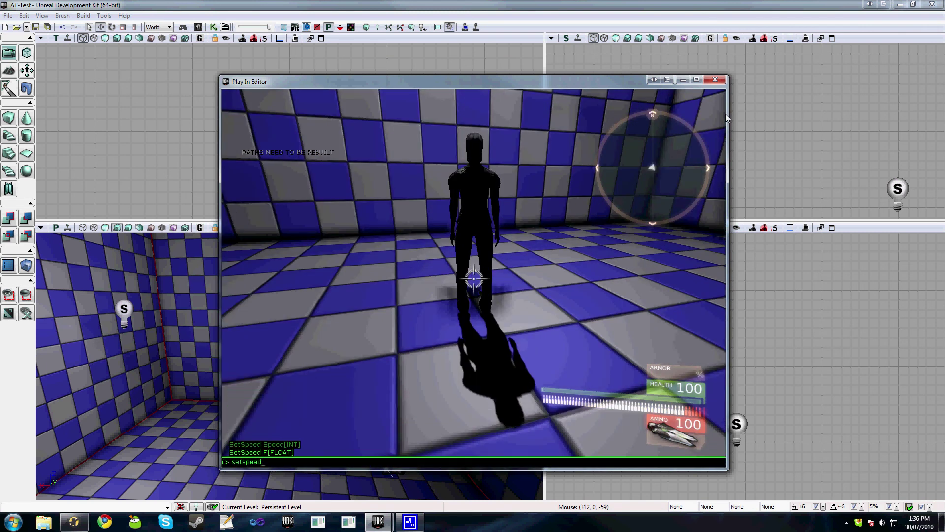
pyautogui.write(' 100')
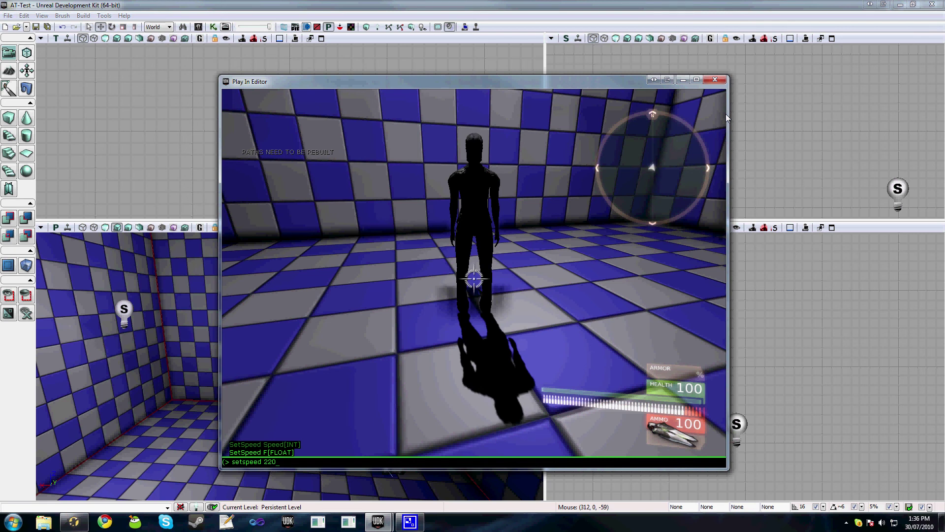
pyautogui.press('Return')
pyautogui.press('w')
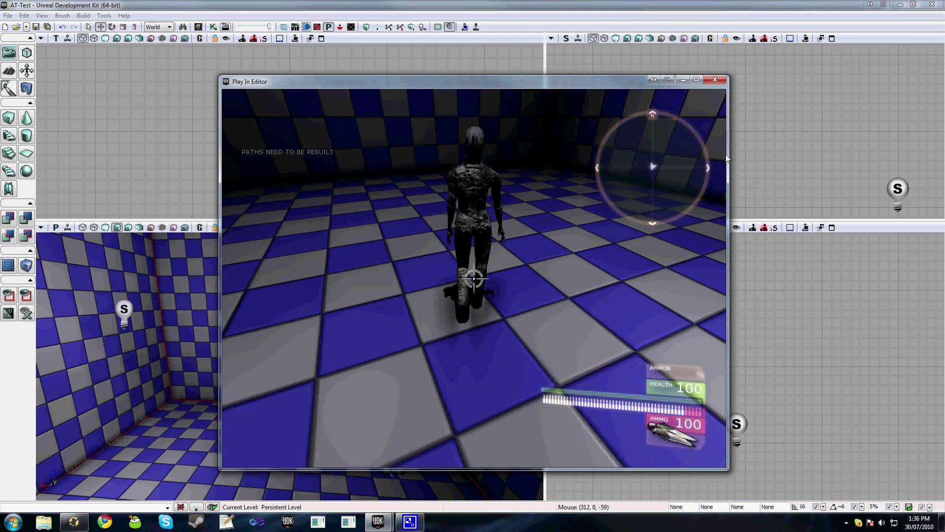
pyautogui.press('w')
pyautogui.press('Escape')
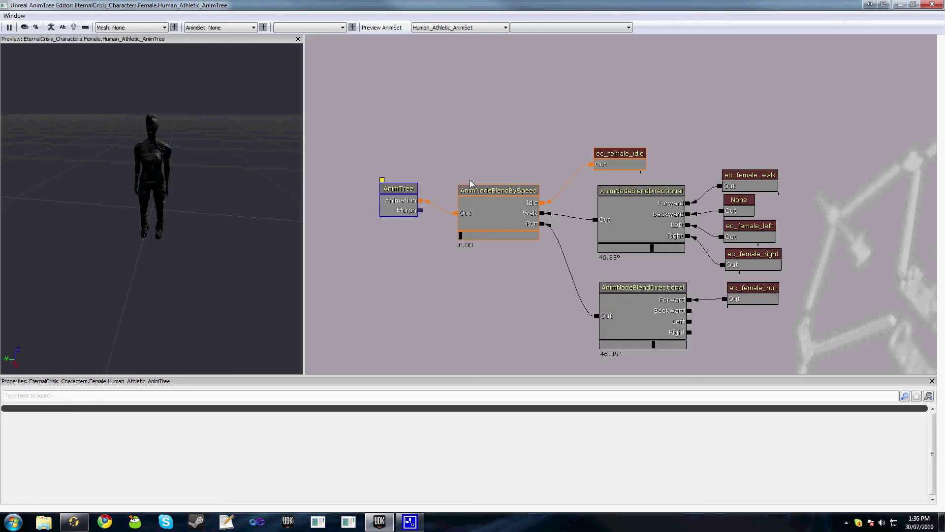
# - Shift the speed branch right and add an AnimNodeBlendByPosture node to the AnimTree
pyautogui.moveTo(824, 345); pyautogui.dragTo(529, 98)
pyautogui.keyDown('ctrl'); pyautogui.keyDown('alt'); pyautogui.moveTo(795, 315); pyautogui.dragTo(455, 129); pyautogui.keyUp('alt'); pyautogui.keyUp('ctrl')
pyautogui.keyDown('ctrl'); pyautogui.moveTo(524, 135); pyautogui.dragTo(596, 103); pyautogui.keyUp('ctrl')
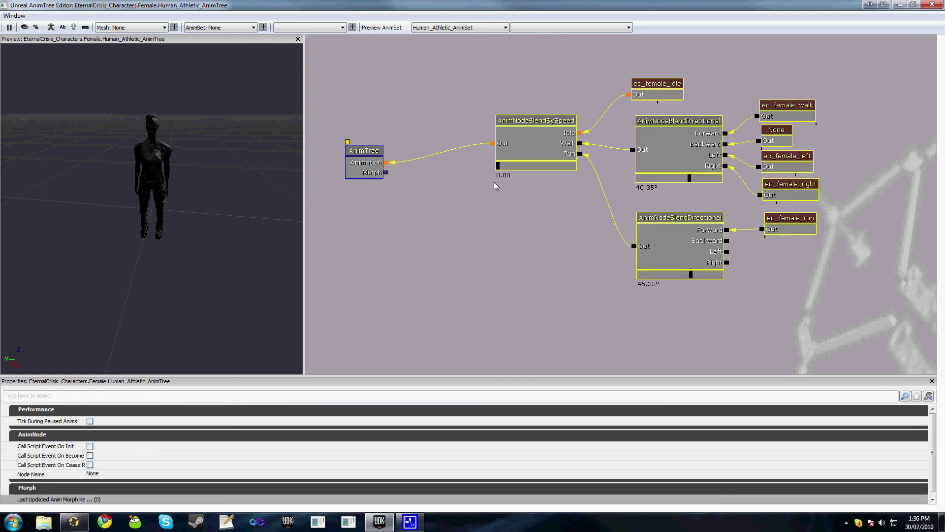
pyautogui.click(440, 212)
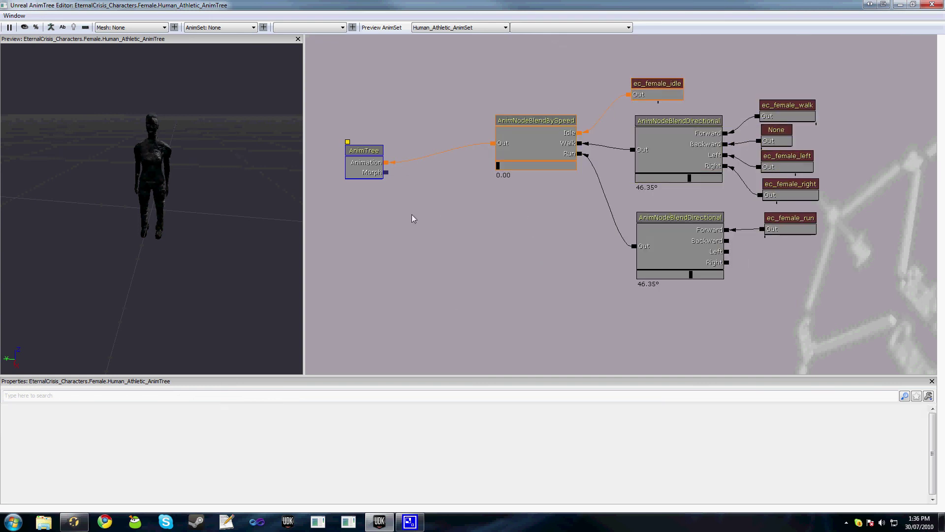
pyautogui.rightClick(426, 199)
pyautogui.moveTo(488, 204)
pyautogui.moveTo(564, 226)
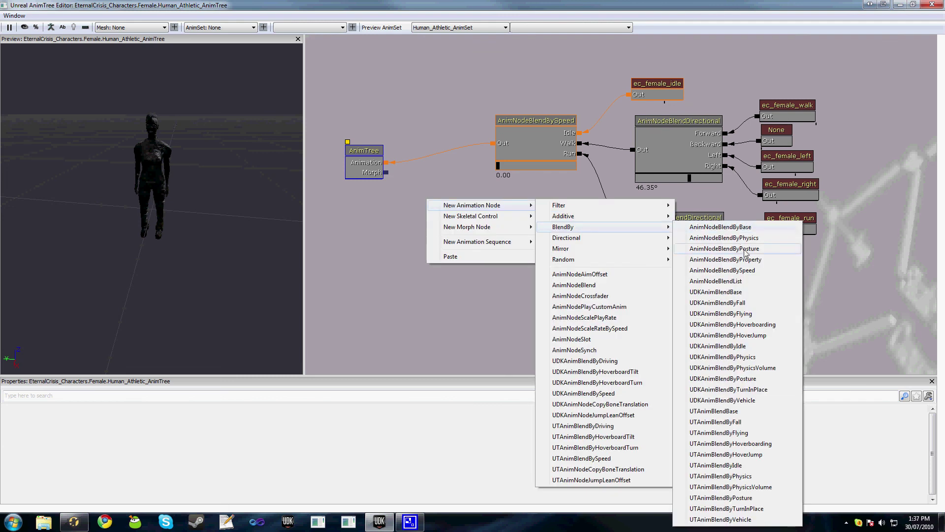
pyautogui.click(709, 248)
pyautogui.keyDown('ctrl'); pyautogui.moveTo(458, 233); pyautogui.dragTo(444, 206); pyautogui.keyUp('ctrl')
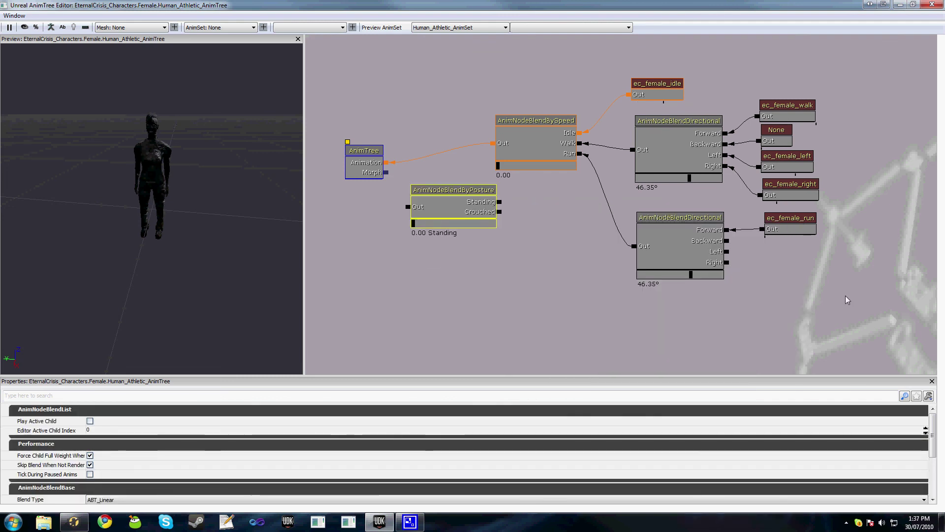
# - Wire the root's Animation input to the posture node and its Standing input to BlendBySpeed
pyautogui.keyDown('ctrl'); pyautogui.keyDown('alt'); pyautogui.moveTo(846, 299); pyautogui.dragTo(534, 81); pyautogui.keyUp('alt'); pyautogui.keyUp('ctrl')
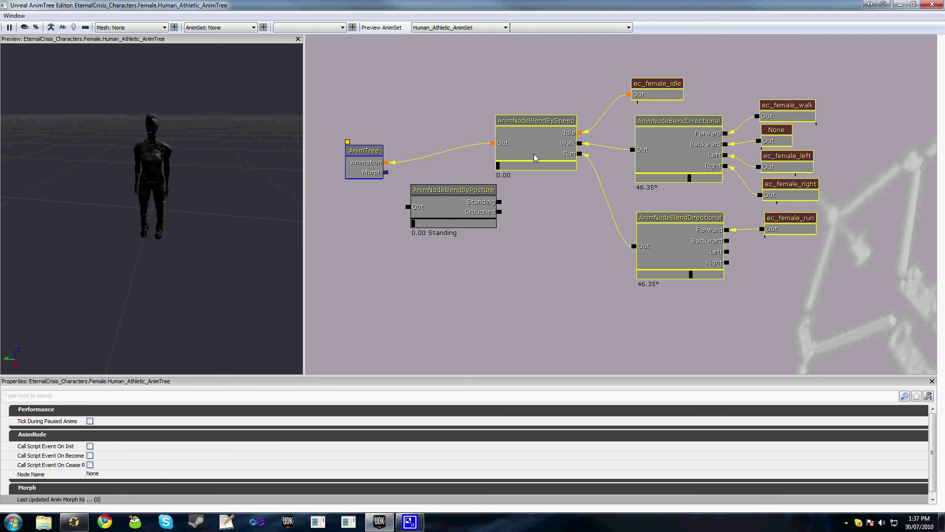
pyautogui.keyDown('ctrl'); pyautogui.moveTo(534, 154); pyautogui.dragTo(611, 137); pyautogui.keyUp('ctrl')
pyautogui.click(473, 160)
pyautogui.keyDown('alt'); pyautogui.click(386, 163); pyautogui.keyUp('alt')
pyautogui.click(448, 188)
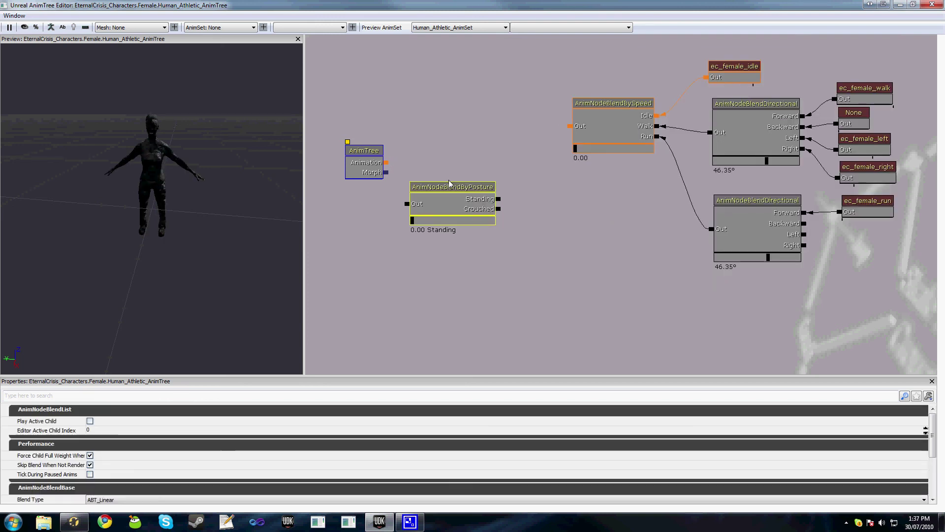
pyautogui.keyDown('ctrl'); pyautogui.moveTo(449, 188); pyautogui.dragTo(450, 132); pyautogui.keyUp('ctrl')
pyautogui.moveTo(386, 163); pyautogui.dragTo(409, 158)
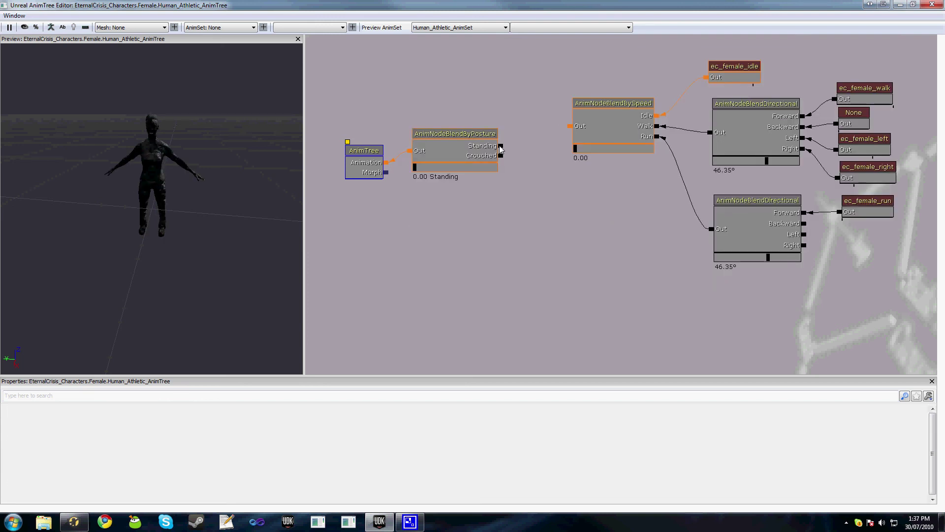
pyautogui.moveTo(500, 146); pyautogui.dragTo(570, 127)
pyautogui.click(476, 154)
pyautogui.keyDown('ctrl'); pyautogui.moveTo(487, 164); pyautogui.dragTo(503, 169); pyautogui.keyUp('ctrl')
pyautogui.click(581, 205)
pyautogui.moveTo(653, 184); pyautogui.dragTo(628, 203)
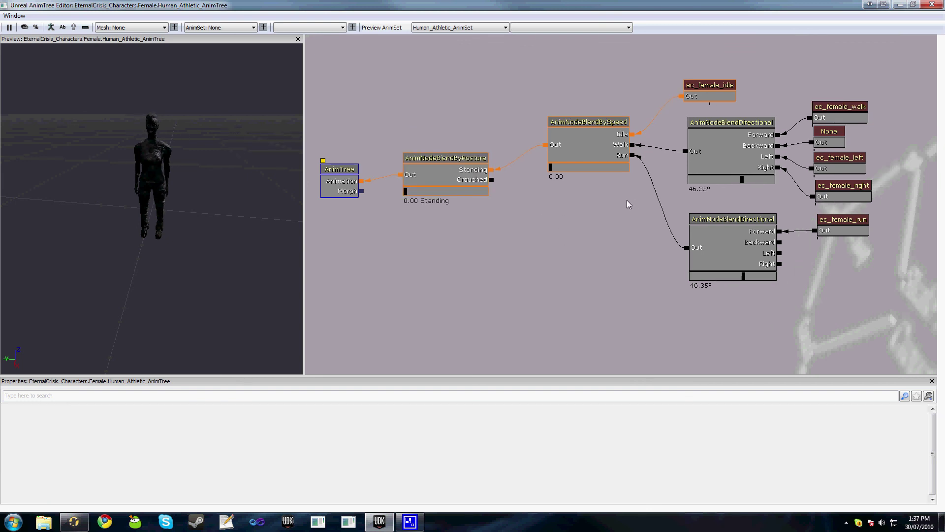
pyautogui.rightClick(558, 221)
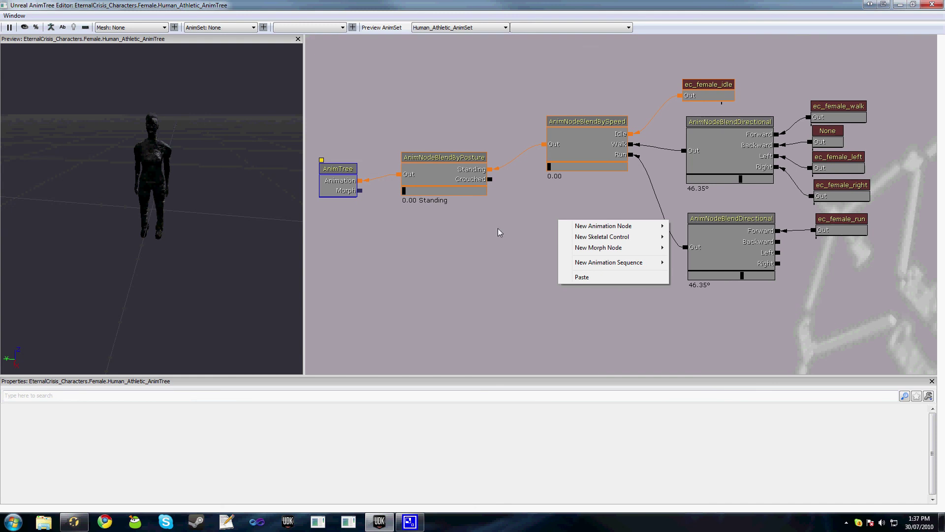
# - Add a UTAnimBlendByIdle node and connect the posture node's Crouched input to it
pyautogui.click(574, 228)
pyautogui.moveTo(685, 230)
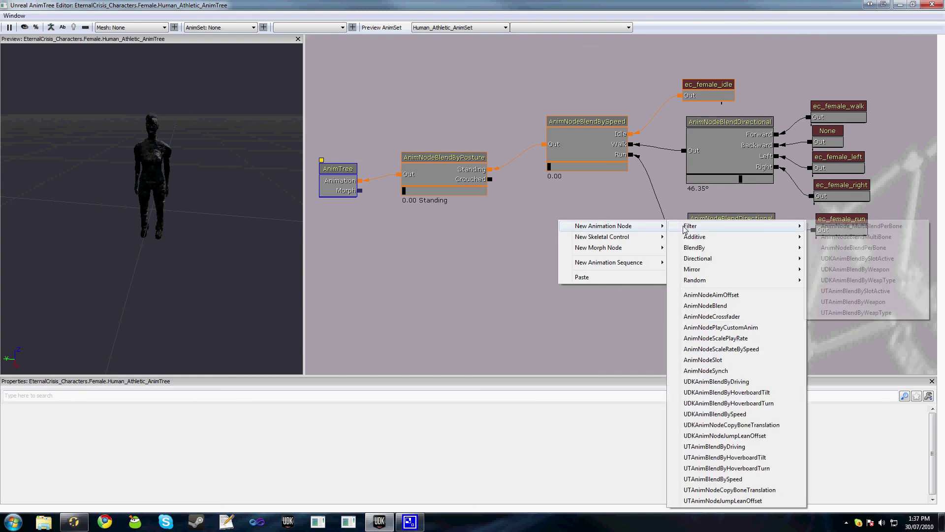
pyautogui.moveTo(700, 249)
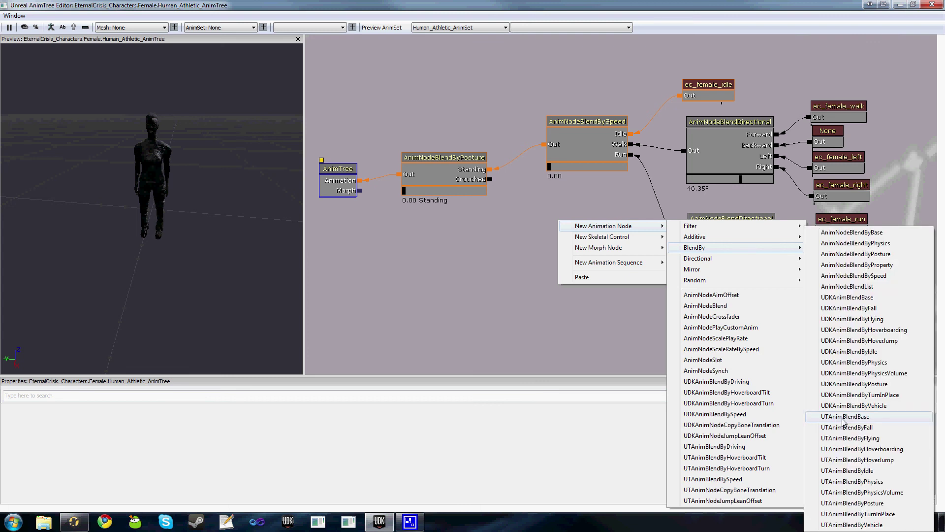
pyautogui.click(854, 471)
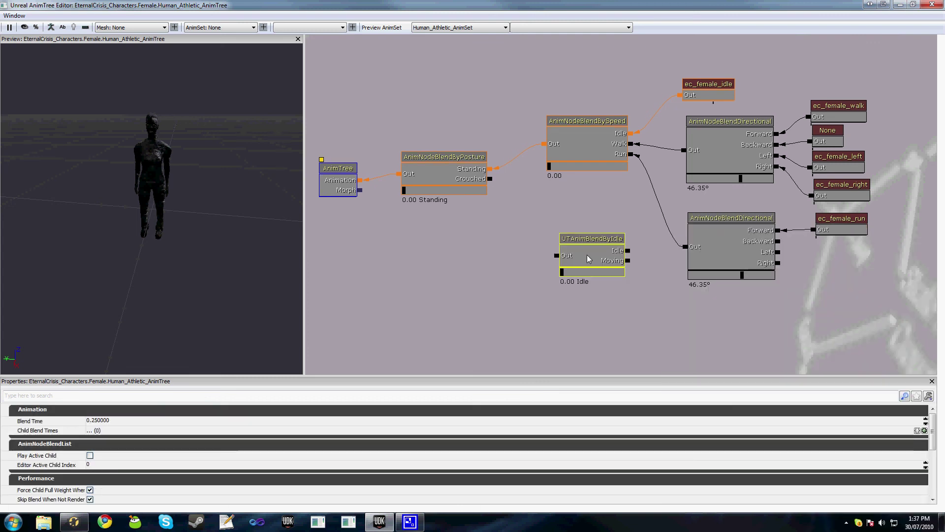
pyautogui.moveTo(491, 179); pyautogui.dragTo(518, 314)
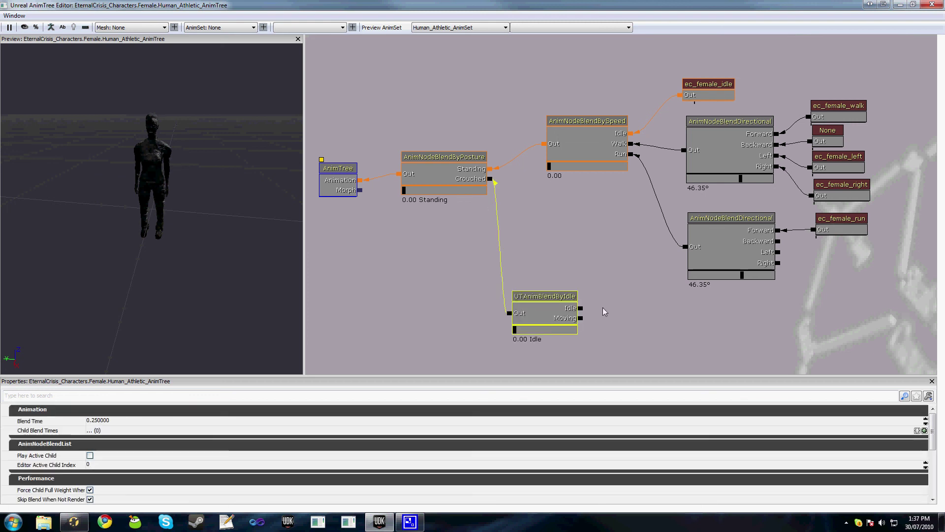
# - Duplicate the lower directional node, unlink its Forward sequence, and wire Moving to the copy
pyautogui.moveTo(732, 249); pyautogui.dragTo(731, 238)
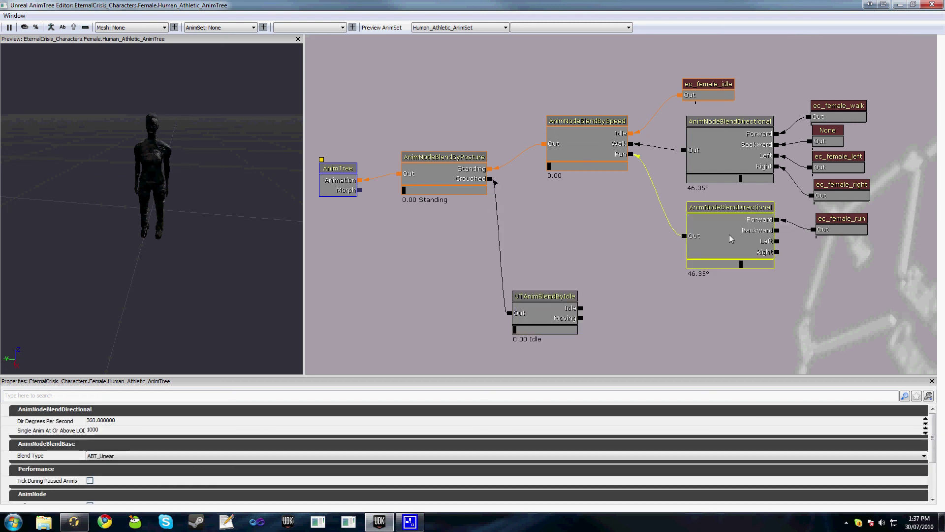
pyautogui.hotkey('ctrl', 'w')
pyautogui.moveTo(788, 325); pyautogui.dragTo(796, 279)
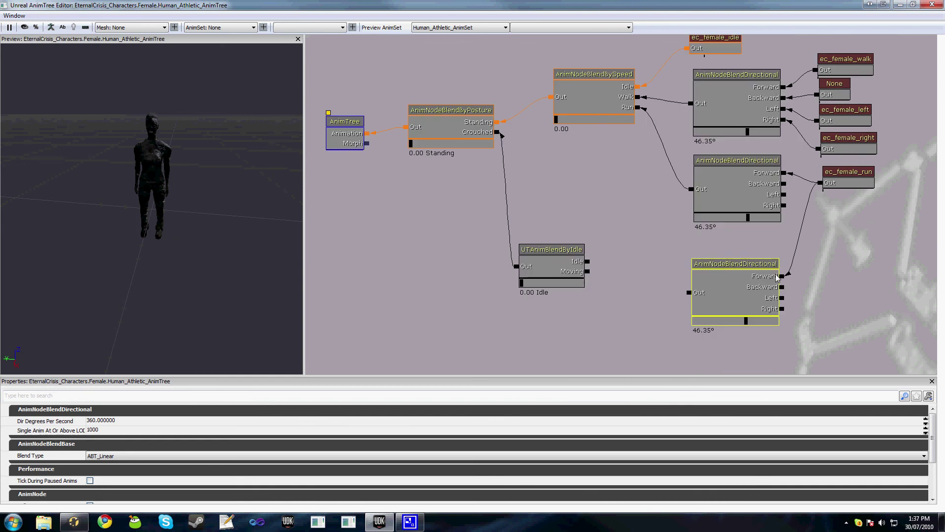
pyautogui.keyDown('alt'); pyautogui.click(781, 276); pyautogui.keyUp('alt')
pyautogui.click(594, 279)
pyautogui.moveTo(587, 271); pyautogui.dragTo(652, 332)
pyautogui.rightClick(658, 246)
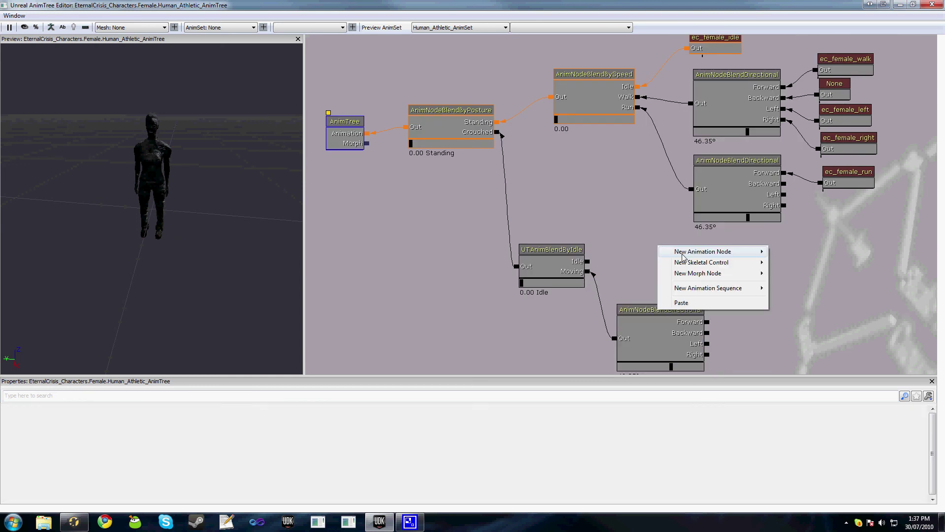
# - Add an empty AnimNodeSequence and connect it to the BlendByIdle's Idle output
pyautogui.moveTo(738, 288)
pyautogui.click(786, 289)
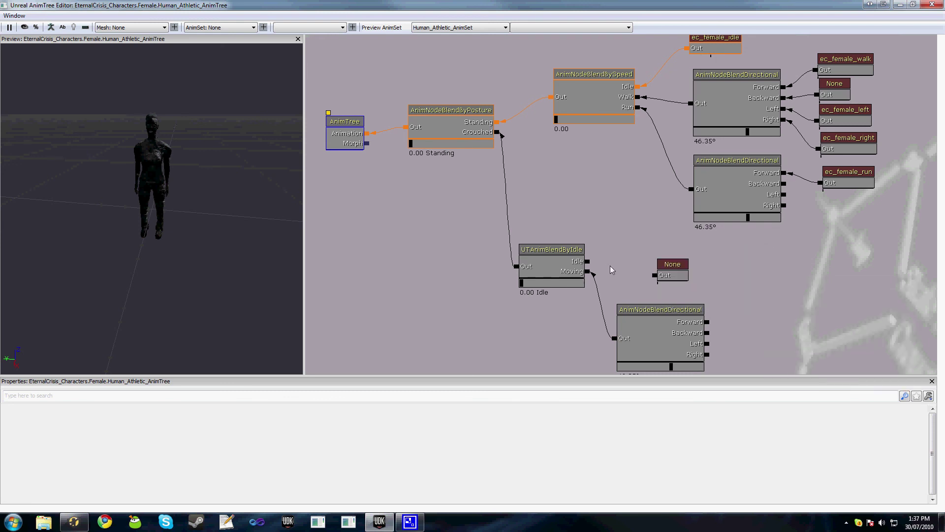
pyautogui.moveTo(587, 261); pyautogui.dragTo(647, 247)
pyautogui.moveTo(760, 294); pyautogui.dragTo(748, 282)
# - Duplicate the sequence and wire copies to the crouch directional node's Forward, Backward, Left and Right
pyautogui.hotkey('ctrl', 'w')
pyautogui.keyDown('ctrl'); pyautogui.moveTo(660, 258); pyautogui.dragTo(746, 303); pyautogui.keyUp('ctrl')
pyautogui.hotkey('ctrl', 'w')
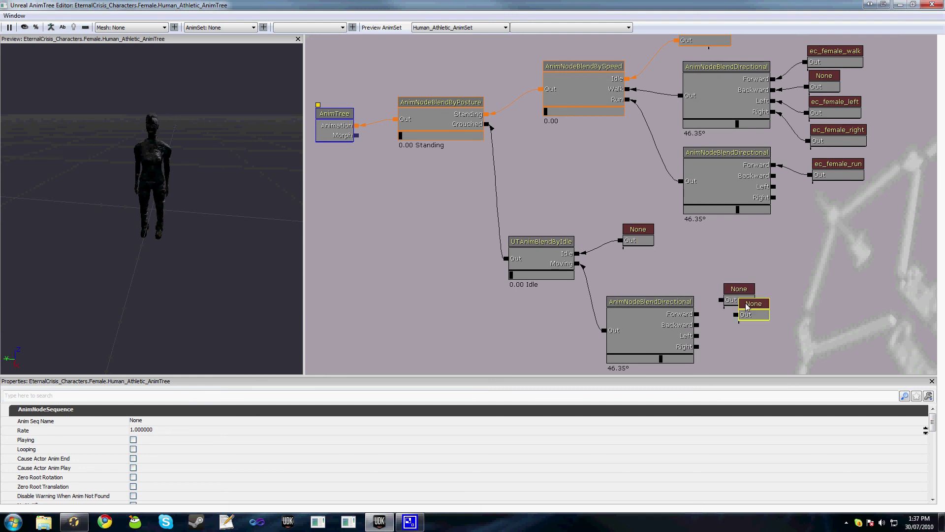
pyautogui.hotkey('ctrl', 'w')
pyautogui.hotkey('ctrl', 'w')
pyautogui.moveTo(783, 341); pyautogui.dragTo(712, 299)
pyautogui.click(744, 250)
pyautogui.keyDown('ctrl'); pyautogui.moveTo(744, 250); pyautogui.dragTo(693, 303); pyautogui.keyUp('ctrl')
pyautogui.click(716, 246)
pyautogui.moveTo(740, 245); pyautogui.dragTo(730, 301)
pyautogui.moveTo(618, 236); pyautogui.dragTo(595, 198)
pyautogui.scroll(-1, 576, 243)
pyautogui.scroll(-1, 569, 232)
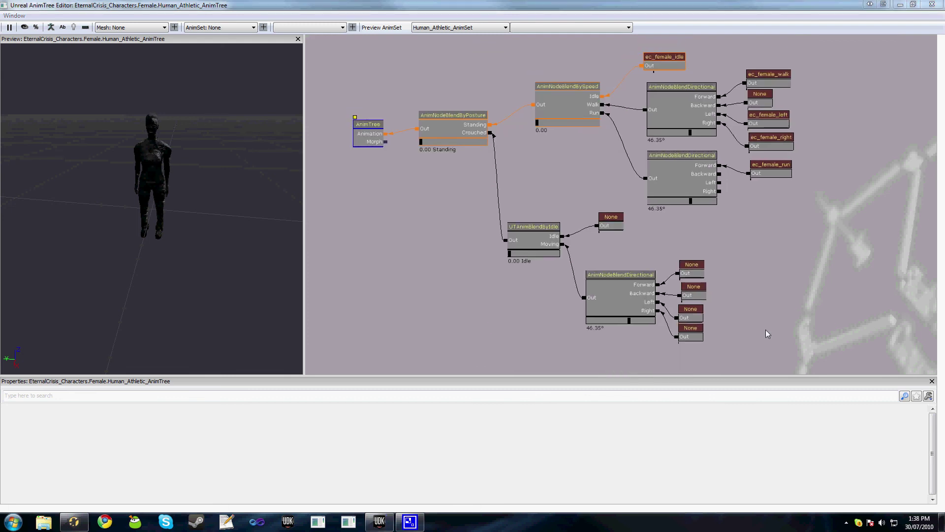